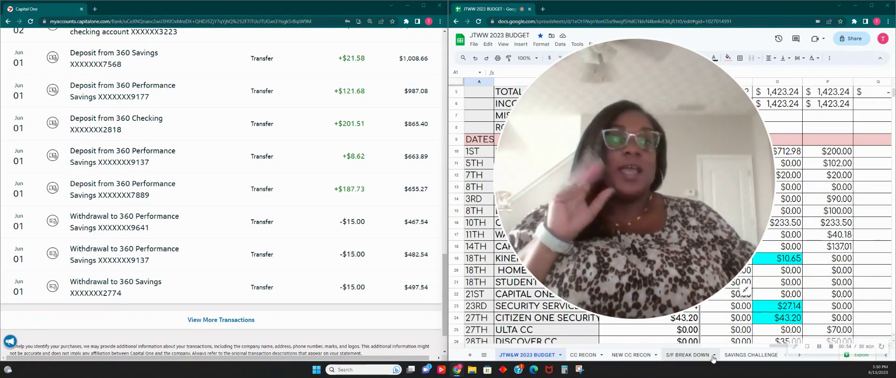
Step: Place Capital One beside the budget sheet and scroll through the June 1 activity
{"action": "left_click", "coordinate": [745, 290]}
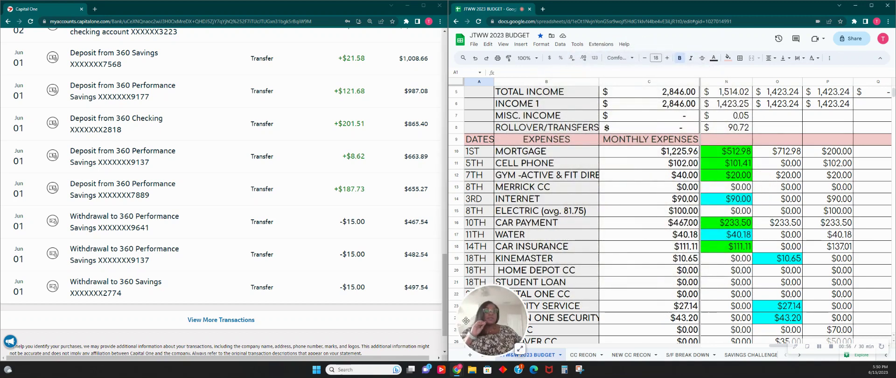
{"action": "left_click_drag", "start_coordinate": [503, 316], "coordinate": [832, 83]}
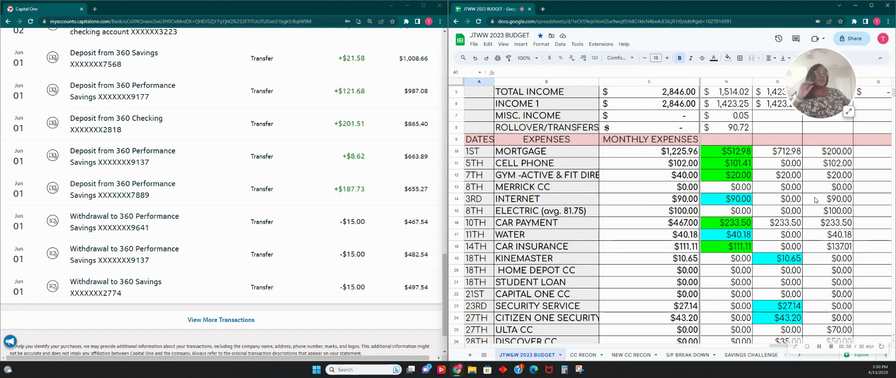
{"action": "scroll", "coordinate": [732, 175], "scroll_direction": "up", "scroll_amount": 2}
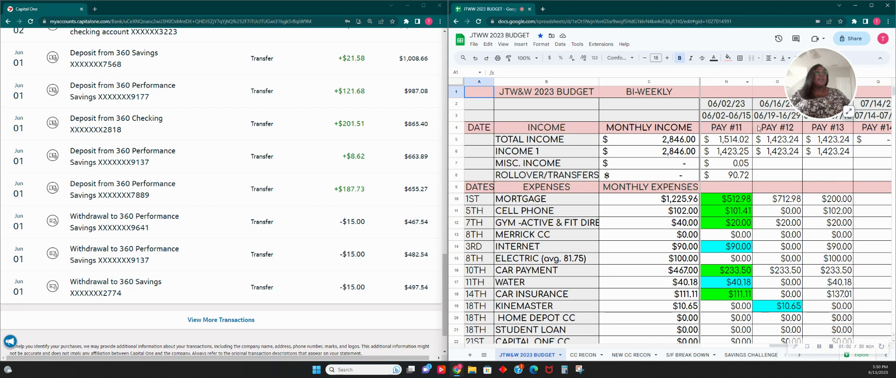
{"action": "scroll", "coordinate": [735, 164], "scroll_direction": "down", "scroll_amount": 2}
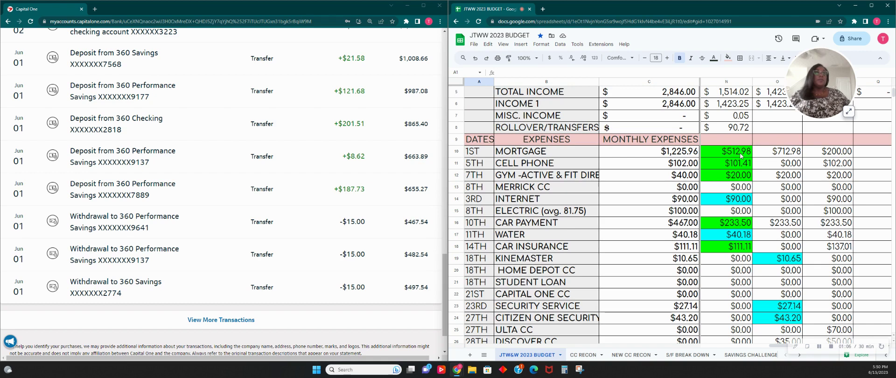
{"action": "scroll", "coordinate": [739, 161], "scroll_direction": "down", "scroll_amount": 4}
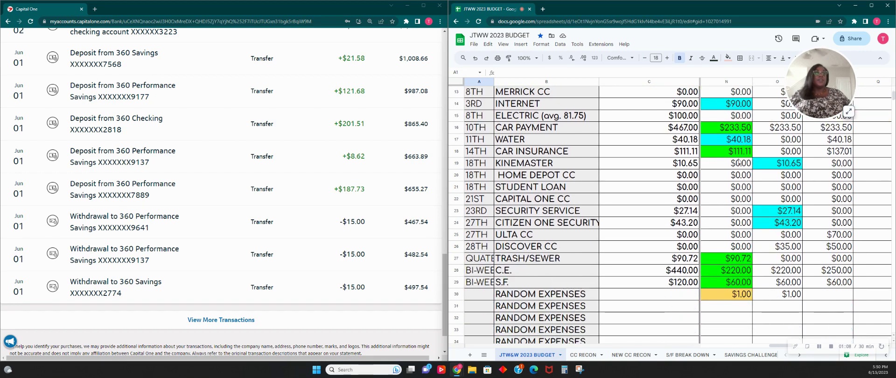
{"action": "scroll", "coordinate": [728, 282], "scroll_direction": "down", "scroll_amount": 1}
{"action": "scroll", "coordinate": [736, 178], "scroll_direction": "up", "scroll_amount": 3}
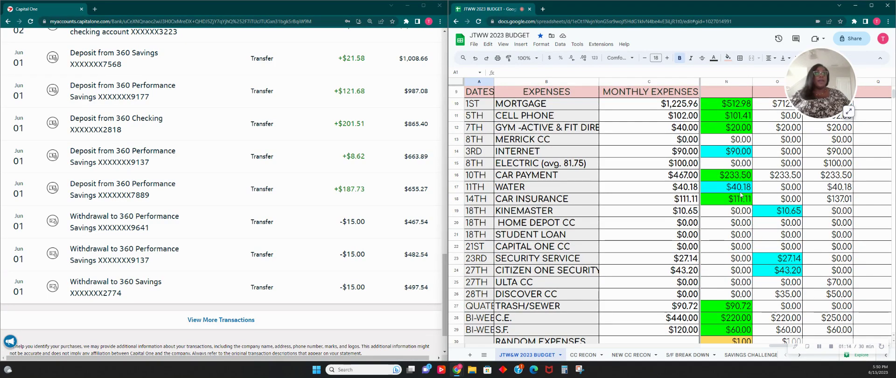
{"action": "scroll", "coordinate": [726, 339], "scroll_direction": "down", "scroll_amount": 1}
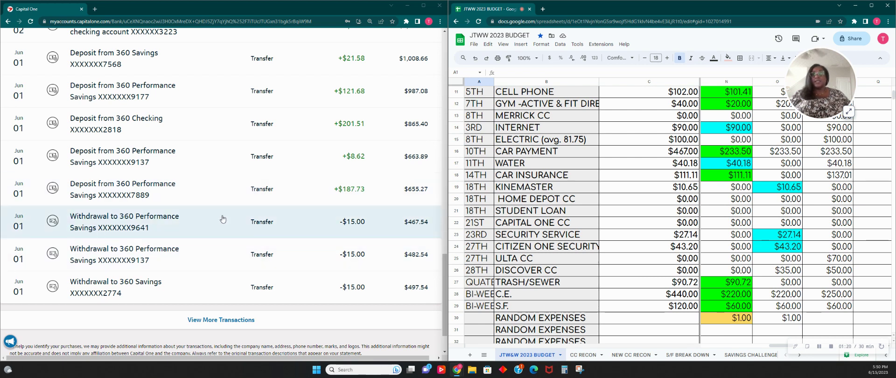
{"action": "scroll", "coordinate": [324, 228], "scroll_direction": "up", "scroll_amount": 2}
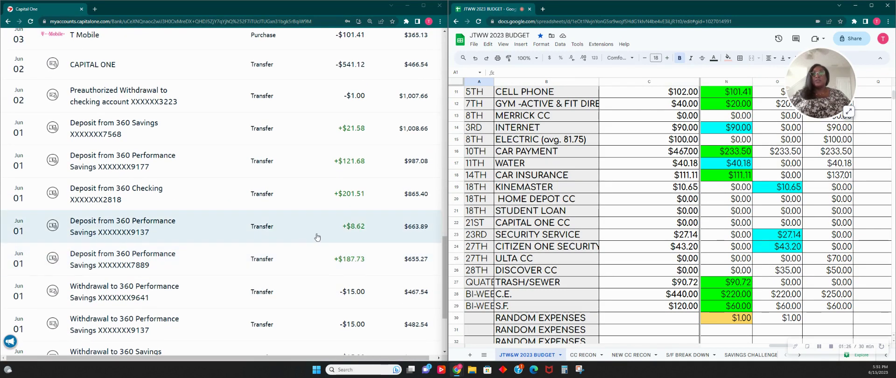
Step: Check memos on the $187.73, $21.58, $121.68, $201.51 and $8.62 deposits, then bring up Calculator
{"action": "left_click", "coordinate": [216, 269]}
{"action": "left_click", "coordinate": [216, 269]}
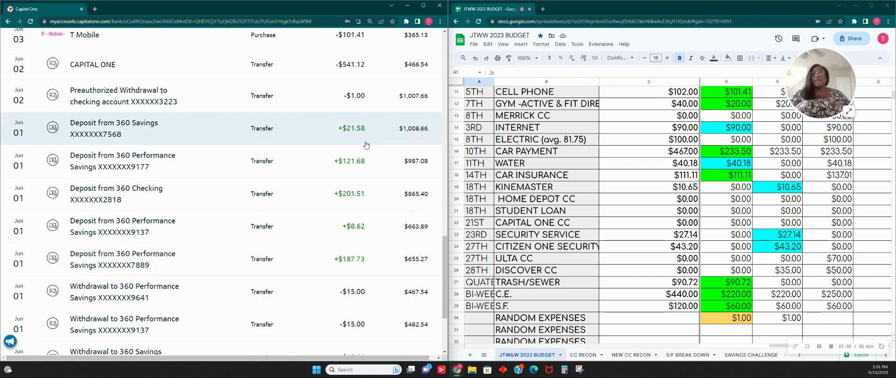
{"action": "left_click", "coordinate": [339, 139]}
{"action": "left_click", "coordinate": [248, 175]}
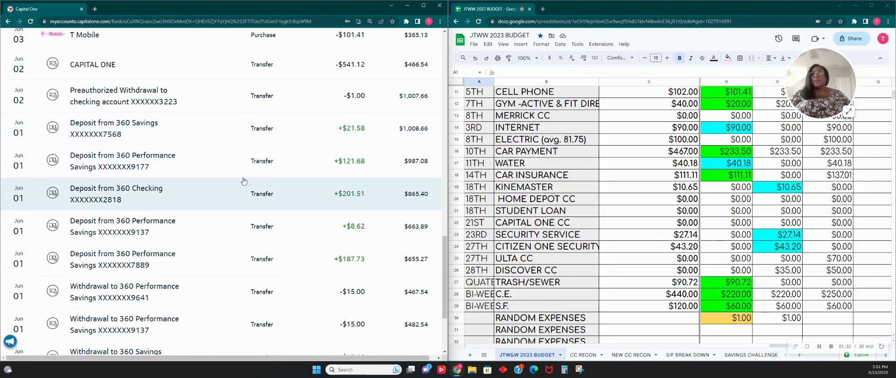
{"action": "left_click", "coordinate": [249, 167]}
{"action": "left_click", "coordinate": [248, 168]}
{"action": "left_click", "coordinate": [224, 189]}
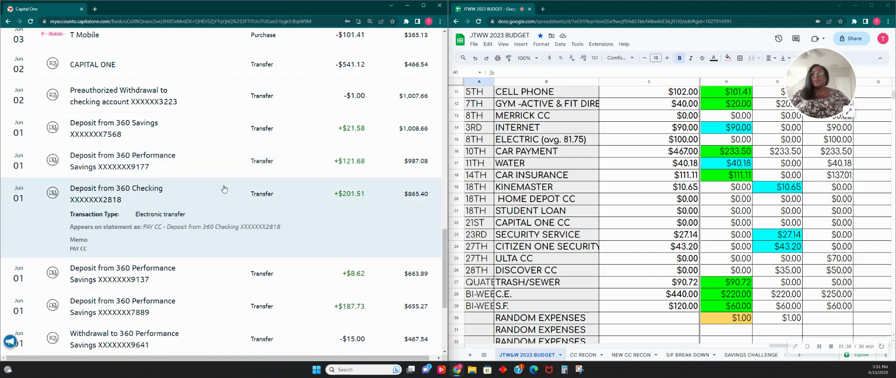
{"action": "left_click", "coordinate": [210, 209]}
{"action": "left_click", "coordinate": [187, 226]}
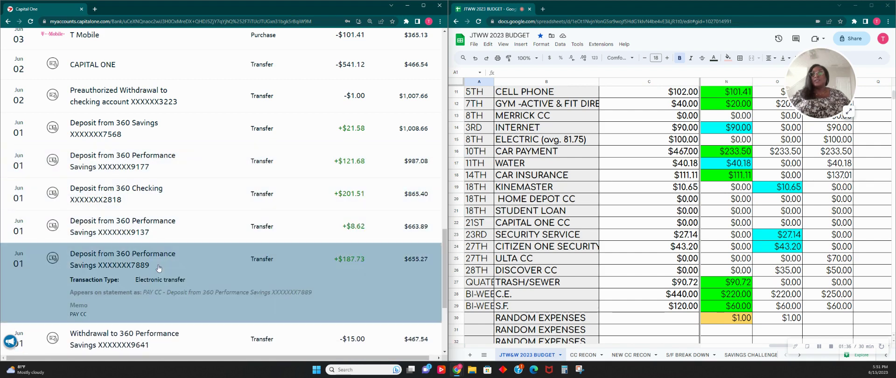
{"action": "left_click", "coordinate": [167, 227]}
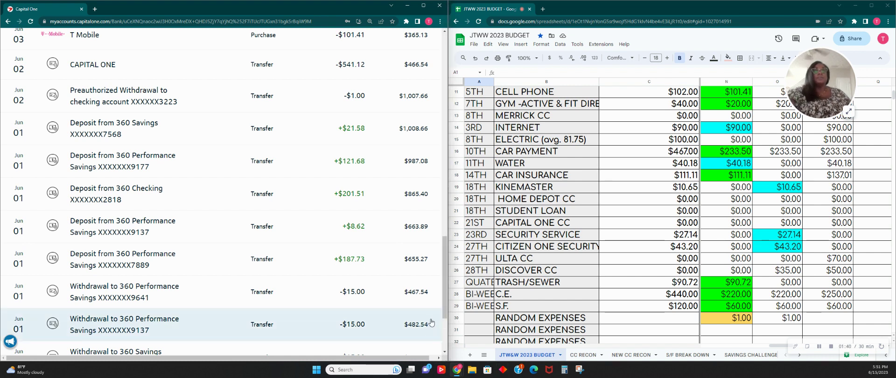
{"action": "left_click", "coordinate": [564, 369]}
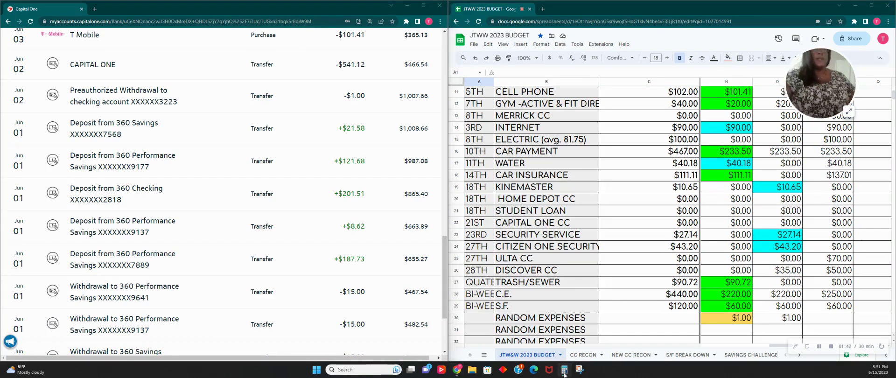
Step: Add 21.58+121.68+201.51+8.62+187.73 in Calculator to get 541.12, then return to the sheet
{"action": "left_click_drag", "start_coordinate": [177, 113], "coordinate": [594, 88]}
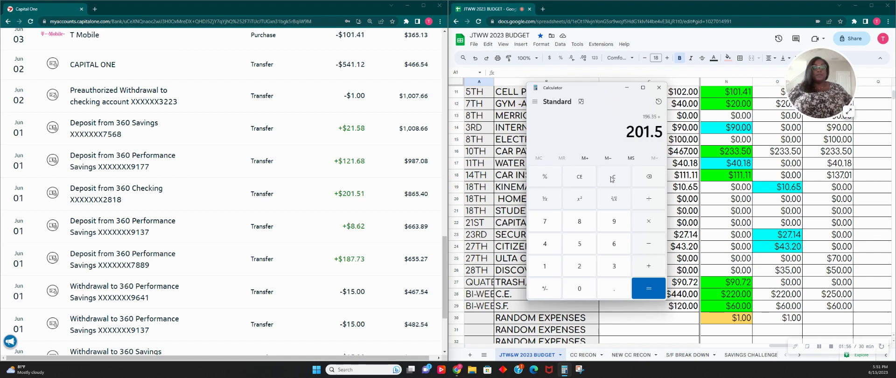
{"action": "key", "text": "plus"}
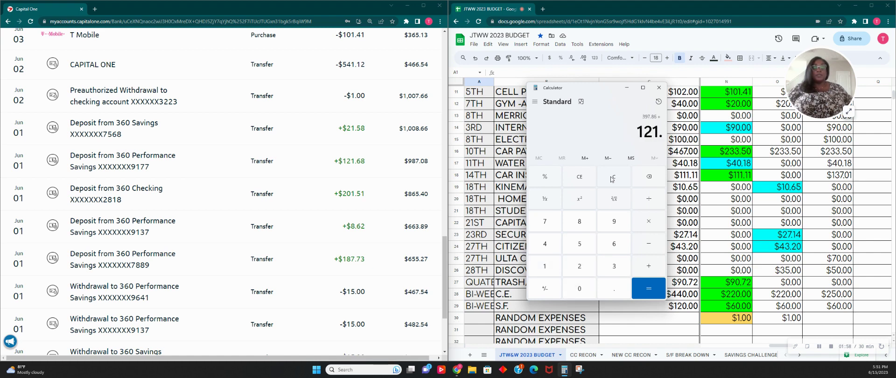
{"action": "type", "text": "8"}
{"action": "key", "text": "Return"}
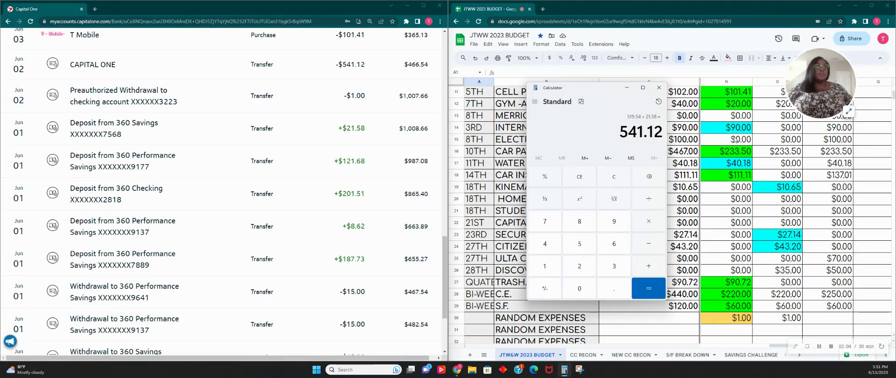
{"action": "left_click", "coordinate": [781, 152]}
{"action": "scroll", "coordinate": [780, 153], "scroll_direction": "up", "scroll_amount": 4}
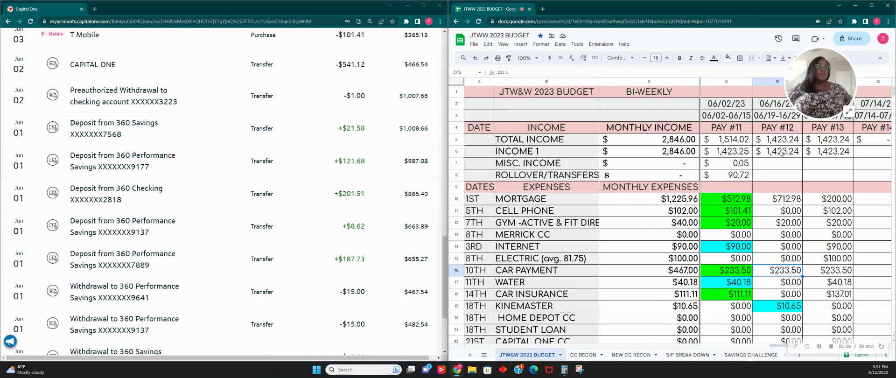
Step: Change Pay #11's rollover in N8 to =90.72+541.12, showing $631.84
{"action": "left_click", "coordinate": [736, 175]}
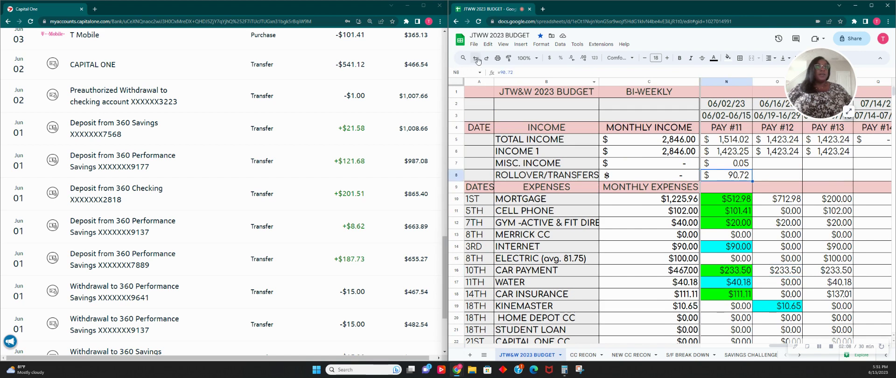
{"action": "left_click", "coordinate": [531, 71]}
{"action": "type", "text": "+541.12"}
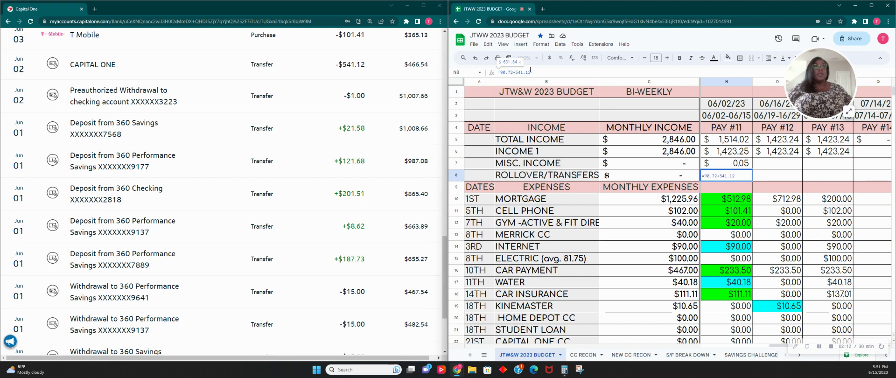
{"action": "key", "text": "Tab"}
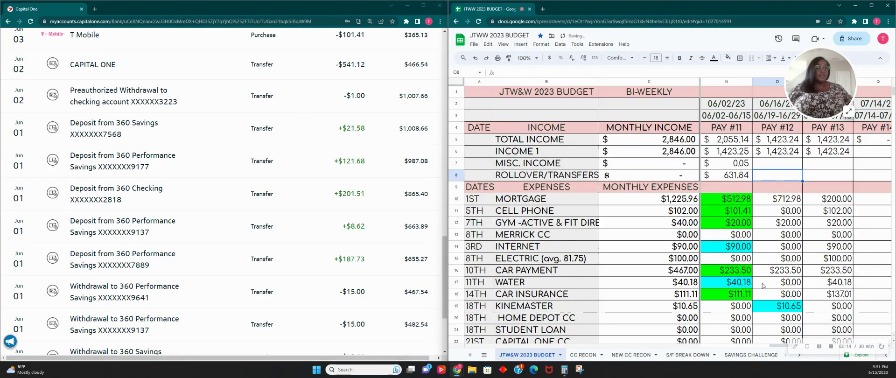
{"action": "scroll", "coordinate": [763, 285], "scroll_direction": "down", "scroll_amount": 5}
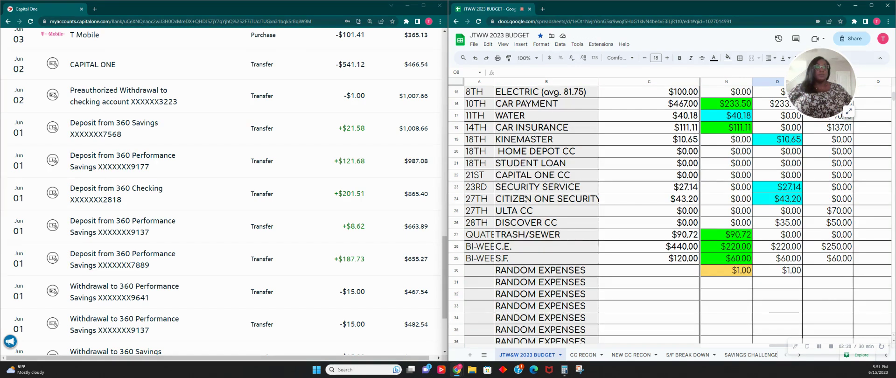
Step: Enter $541.12 as Pay #11's Capital One CC payment and fill it green
{"action": "left_click", "coordinate": [735, 176]}
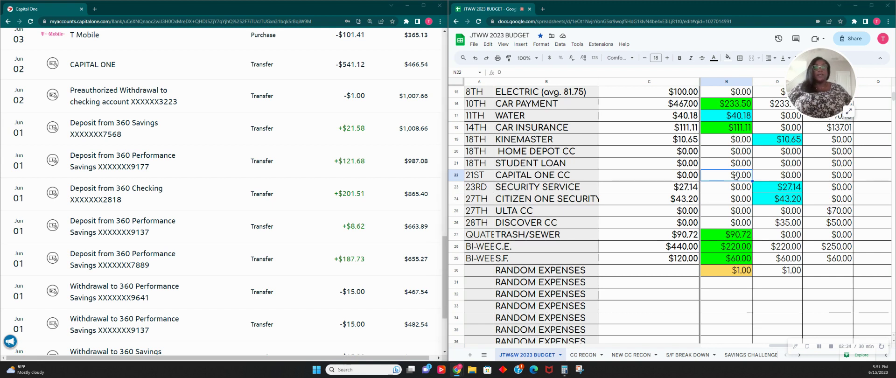
{"action": "key", "text": "alt+Tab"}
{"action": "key", "text": "alt+Tab"}
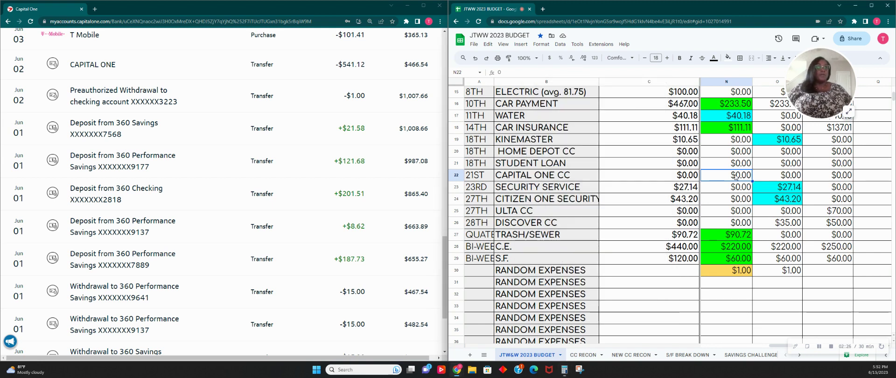
{"action": "type", "text": "541.12"}
{"action": "left_click", "coordinate": [726, 131]}
{"action": "left_click", "coordinate": [722, 179]}
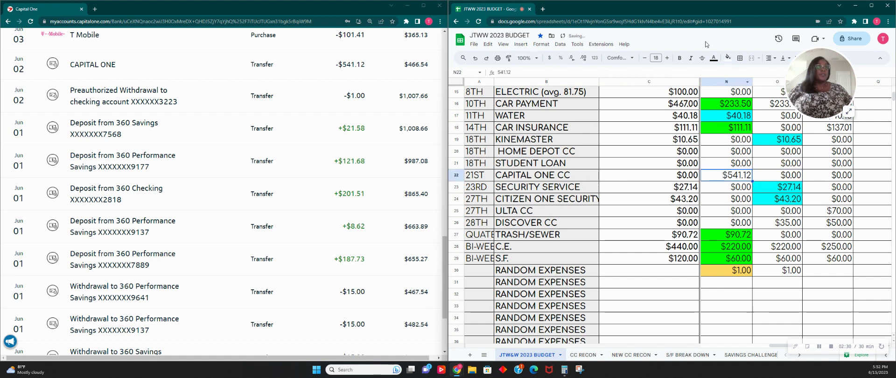
{"action": "left_click", "coordinate": [728, 59]}
{"action": "left_click", "coordinate": [761, 92]}
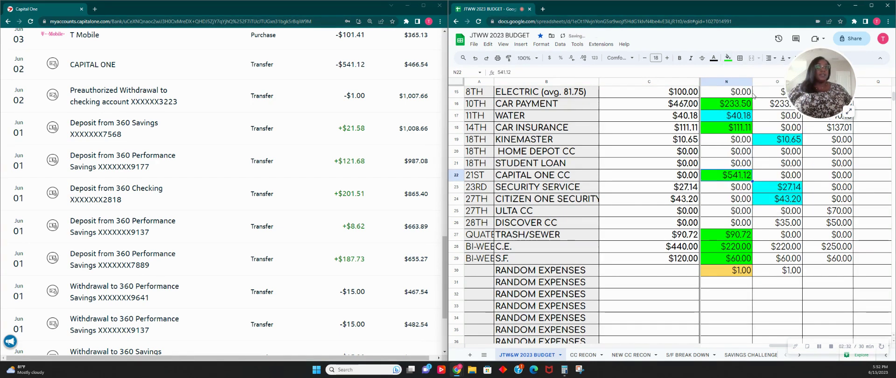
Step: Fill Pay #11's $1.00 random expense in N30 green
{"action": "scroll", "coordinate": [130, 201], "scroll_direction": "up", "scroll_amount": 2}
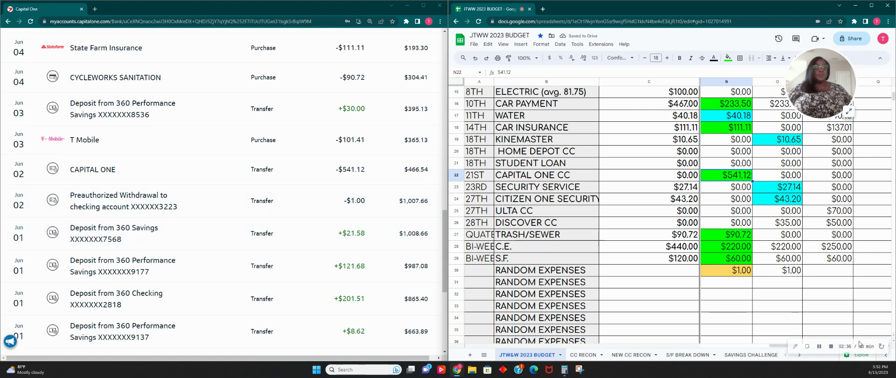
{"action": "left_click", "coordinate": [745, 274]}
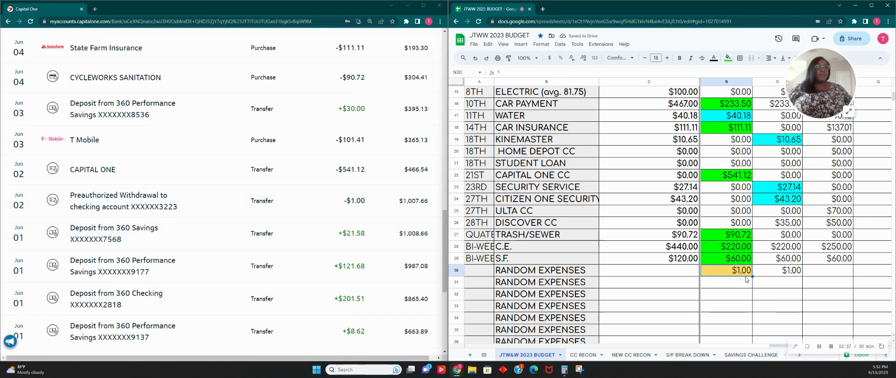
{"action": "left_click", "coordinate": [728, 58]}
{"action": "left_click", "coordinate": [759, 91]}
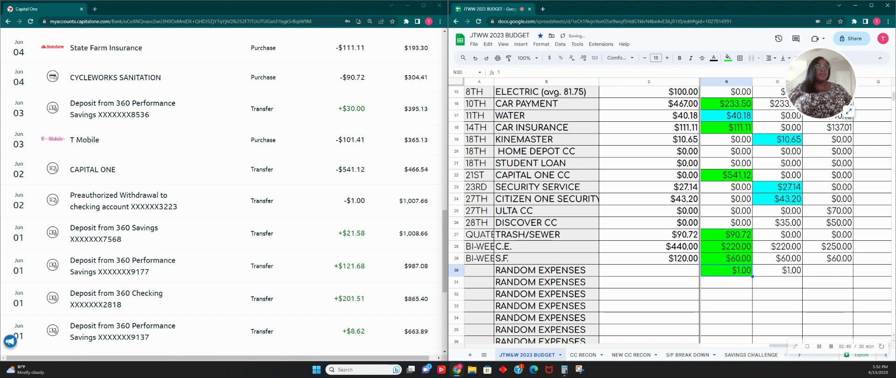
{"action": "scroll", "coordinate": [63, 257], "scroll_direction": "up", "scroll_amount": 1}
{"action": "scroll", "coordinate": [63, 257], "scroll_direction": "up", "scroll_amount": 1}
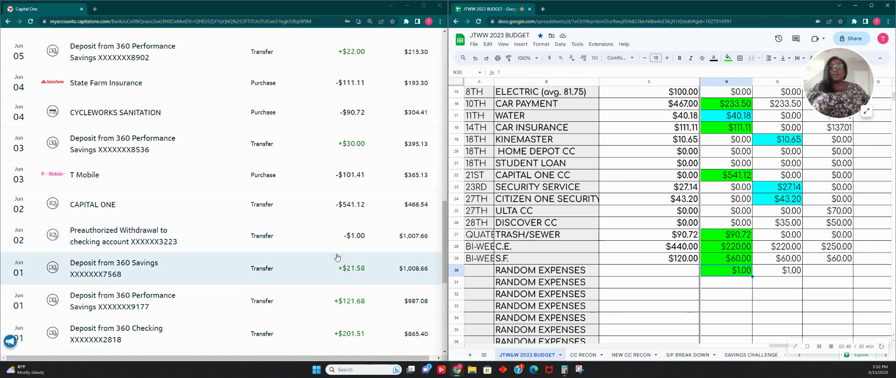
{"action": "scroll", "coordinate": [265, 229], "scroll_direction": "up", "scroll_amount": 2}
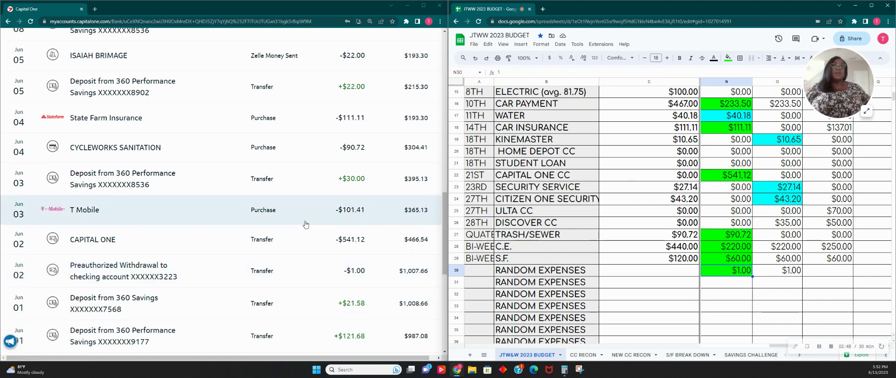
{"action": "scroll", "coordinate": [691, 229], "scroll_direction": "up", "scroll_amount": 3}
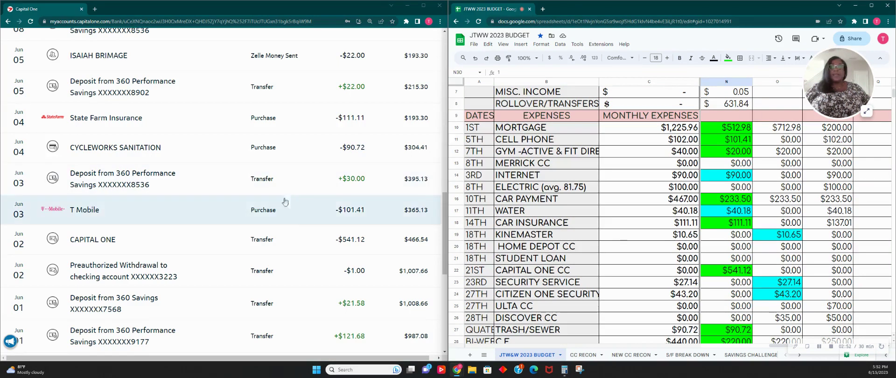
{"action": "left_click", "coordinate": [157, 182]}
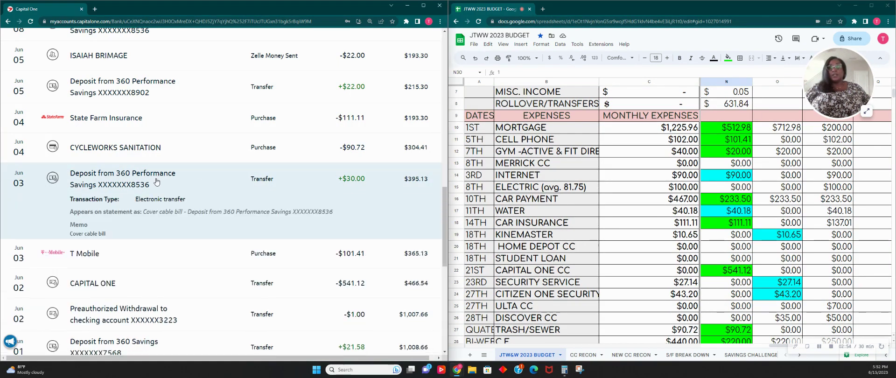
{"action": "left_click", "coordinate": [157, 182]}
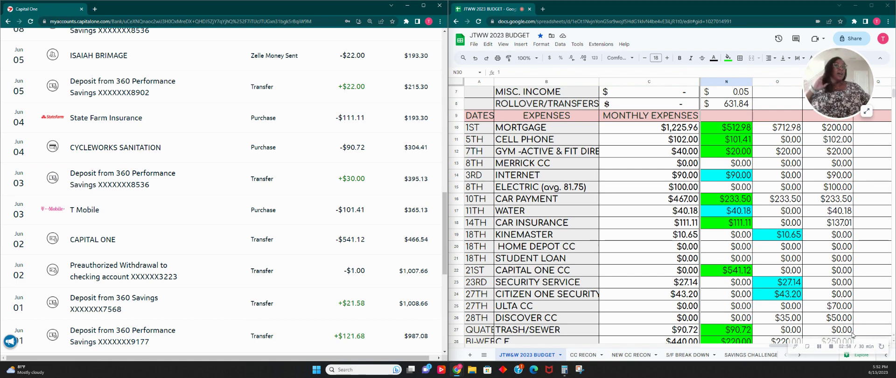
{"action": "left_click", "coordinate": [866, 112]}
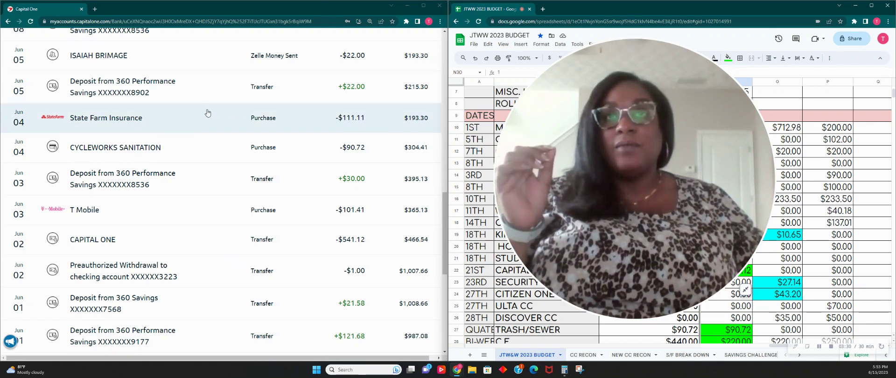
{"action": "left_click", "coordinate": [207, 93]}
{"action": "left_click", "coordinate": [206, 90]}
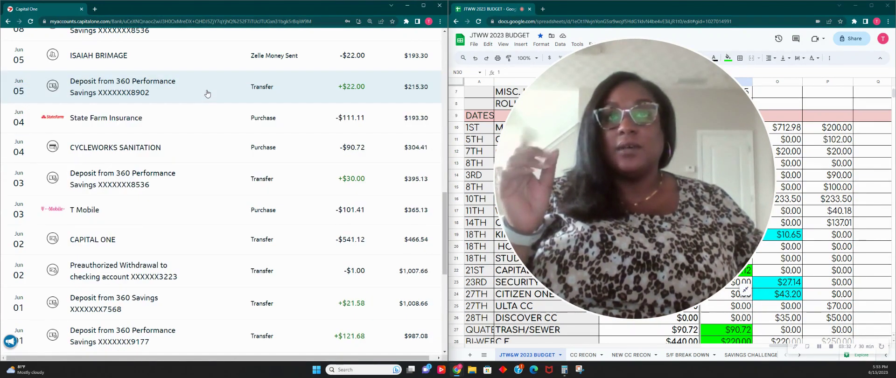
{"action": "scroll", "coordinate": [262, 172], "scroll_direction": "up", "scroll_amount": 3}
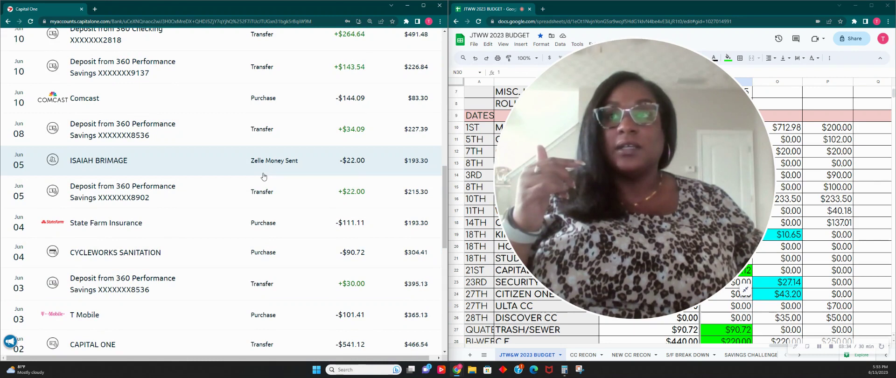
{"action": "scroll", "coordinate": [263, 177], "scroll_direction": "down", "scroll_amount": 3}
{"action": "left_click", "coordinate": [341, 154]}
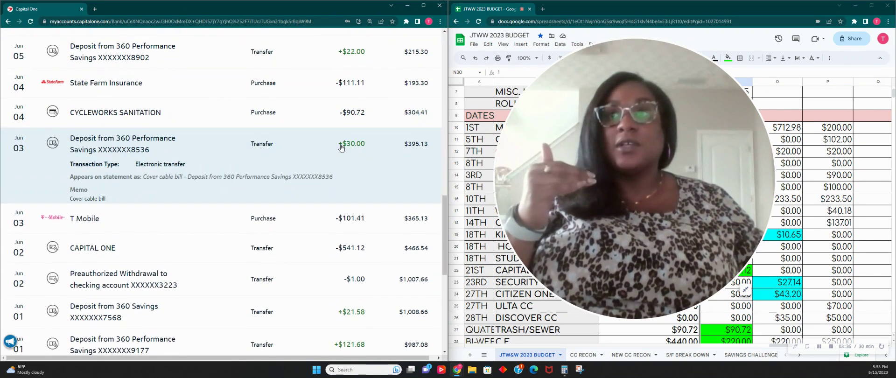
{"action": "left_click", "coordinate": [189, 158]}
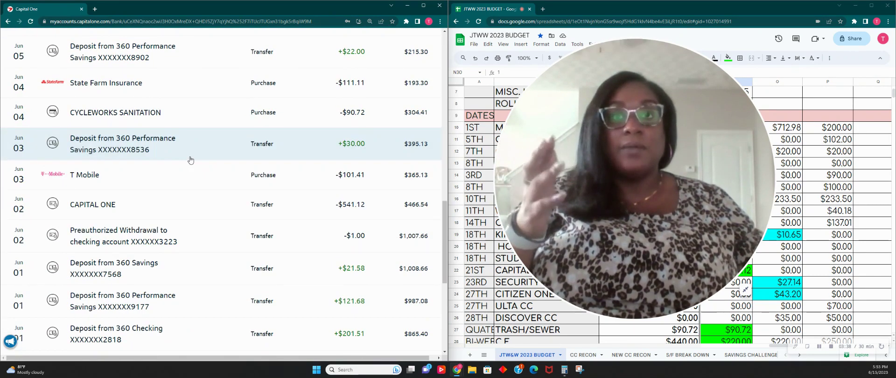
Step: Append +30 to N8's rollover formula so Pay #11 shows $661.84
{"action": "left_click", "coordinate": [746, 293]}
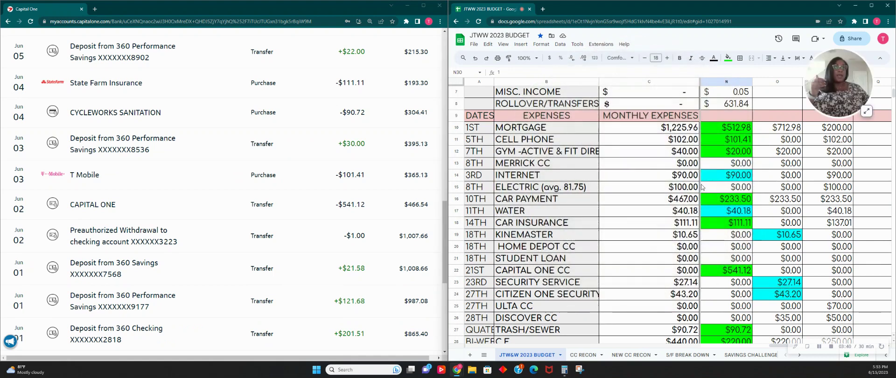
{"action": "scroll", "coordinate": [730, 163], "scroll_direction": "up", "scroll_amount": 2}
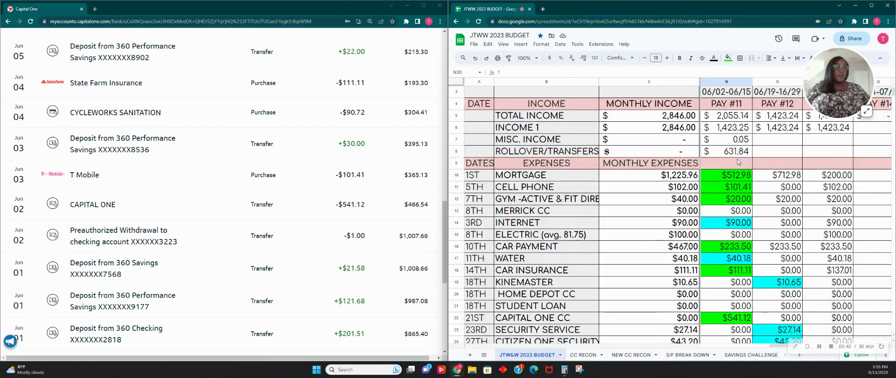
{"action": "left_click", "coordinate": [737, 150]}
{"action": "left_click", "coordinate": [537, 74]}
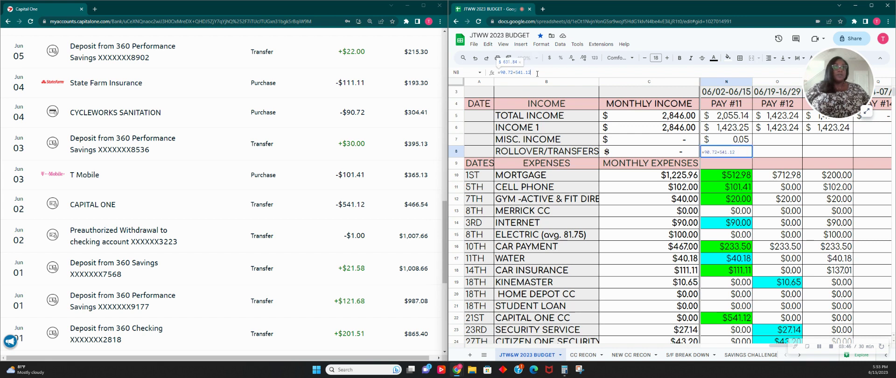
{"action": "type", "text": "+30.00"}
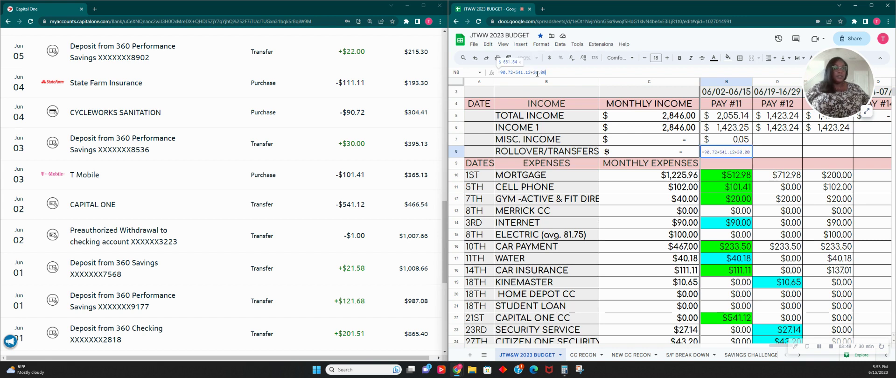
{"action": "key", "text": "Tab"}
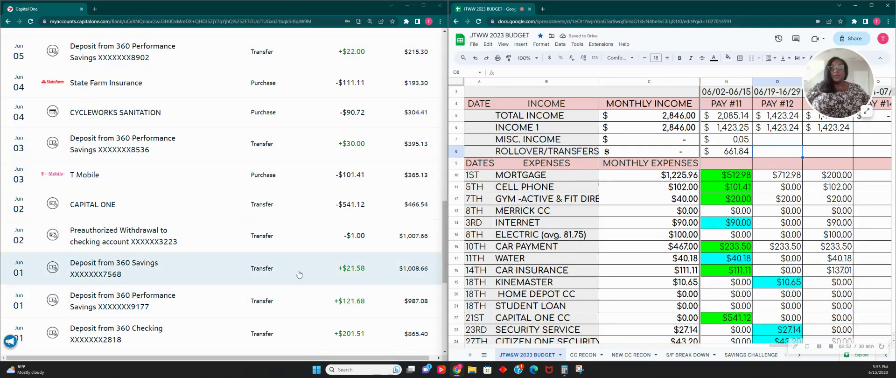
{"action": "scroll", "coordinate": [344, 183], "scroll_direction": "up", "scroll_amount": 2}
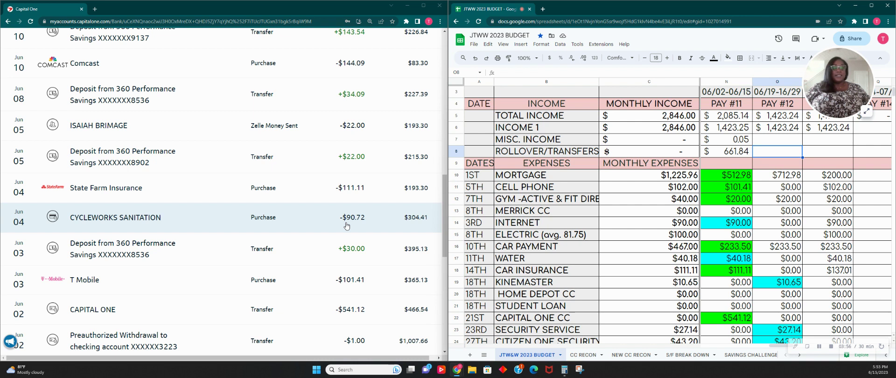
{"action": "scroll", "coordinate": [759, 282], "scroll_direction": "down", "scroll_amount": 3}
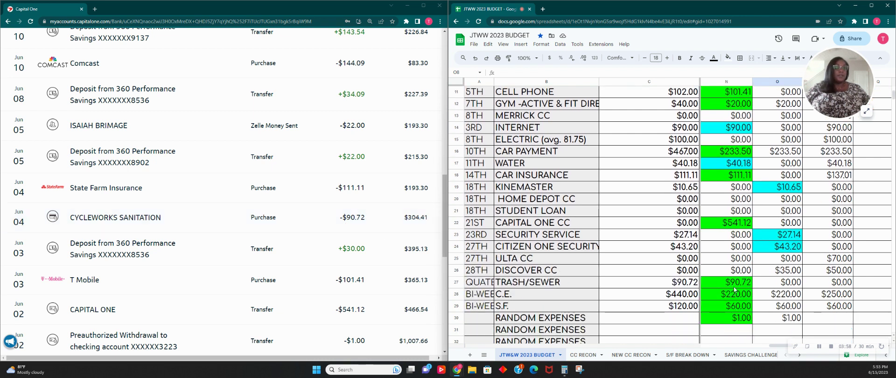
{"action": "left_click", "coordinate": [740, 286]}
{"action": "scroll", "coordinate": [332, 176], "scroll_direction": "up", "scroll_amount": 1}
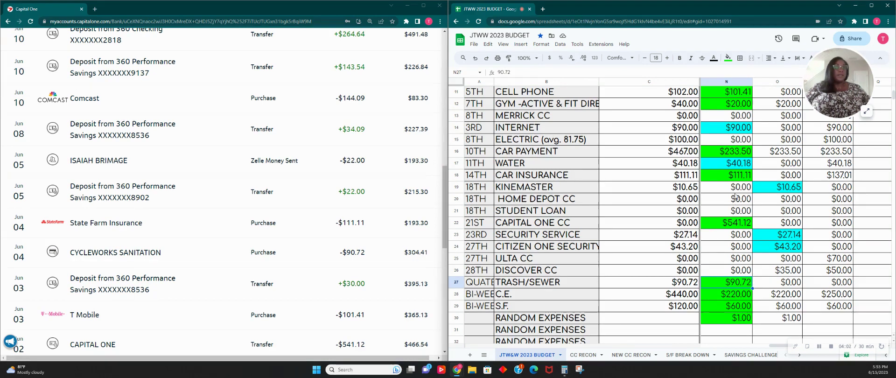
{"action": "left_click", "coordinate": [293, 195]}
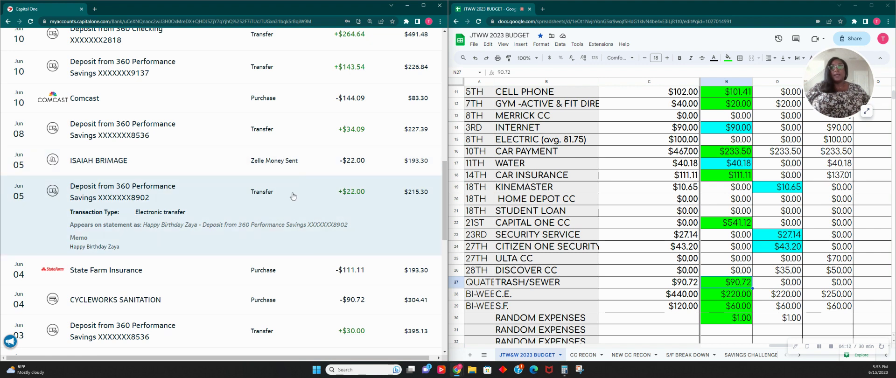
{"action": "left_click", "coordinate": [278, 189]}
{"action": "scroll", "coordinate": [710, 271], "scroll_direction": "up", "scroll_amount": 1}
{"action": "scroll", "coordinate": [710, 272], "scroll_direction": "up", "scroll_amount": 3}
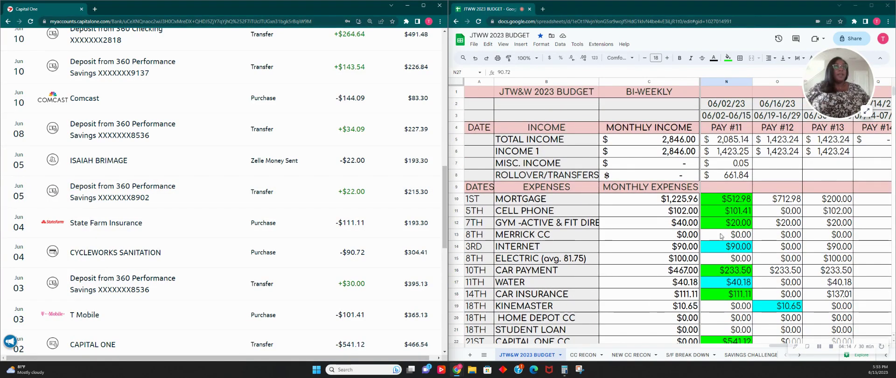
{"action": "left_click", "coordinate": [729, 163]}
Step: Add +22 to Pay #11's rollover formula in N8
{"action": "left_click", "coordinate": [721, 177]}
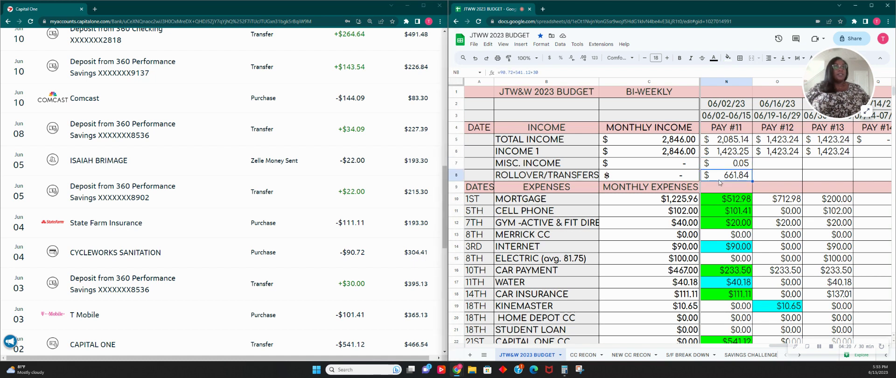
{"action": "left_click", "coordinate": [577, 73]}
{"action": "type", "text": "+22"}
{"action": "key", "text": "Tab"}
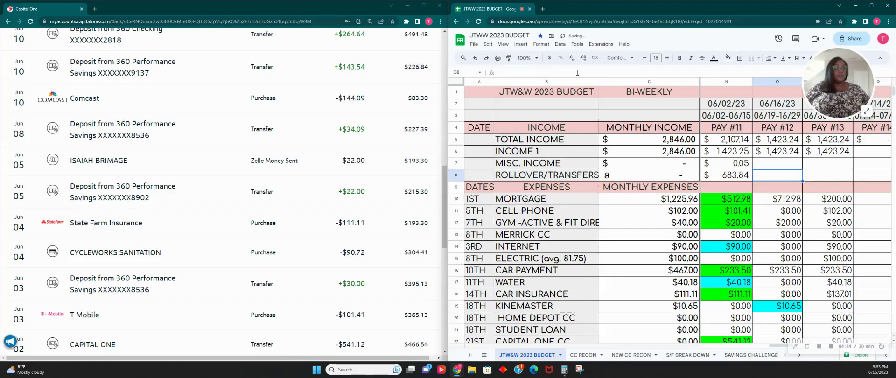
{"action": "scroll", "coordinate": [731, 231], "scroll_direction": "down", "scroll_amount": 4}
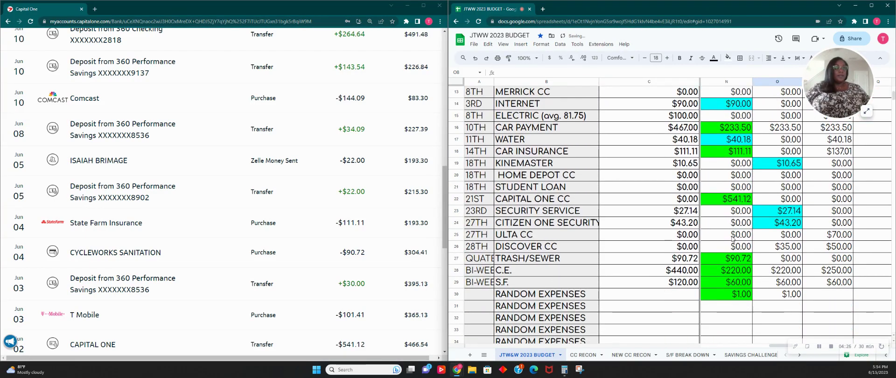
Step: Enter $22.00 in N31 and attach a birthday note to it
{"action": "left_click", "coordinate": [733, 307]}
{"action": "type", "text": "22.00"}
{"action": "right_click", "coordinate": [733, 308]}
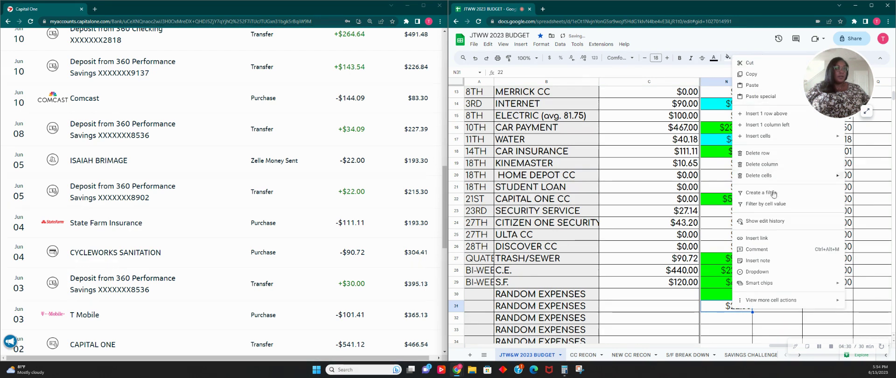
{"action": "left_click", "coordinate": [757, 249]}
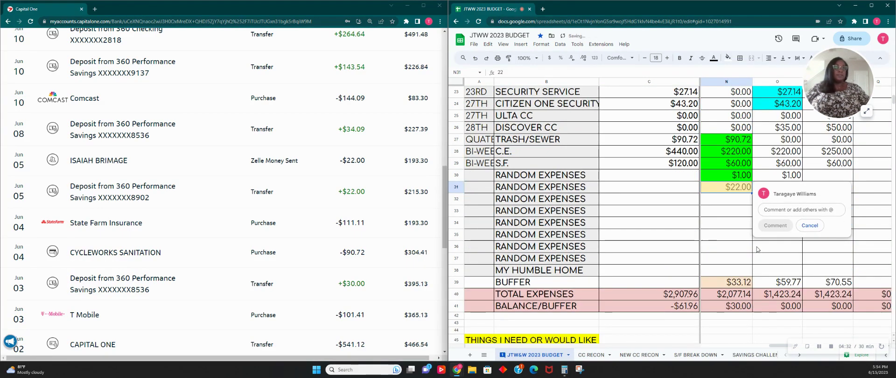
{"action": "left_click", "coordinate": [809, 225]}
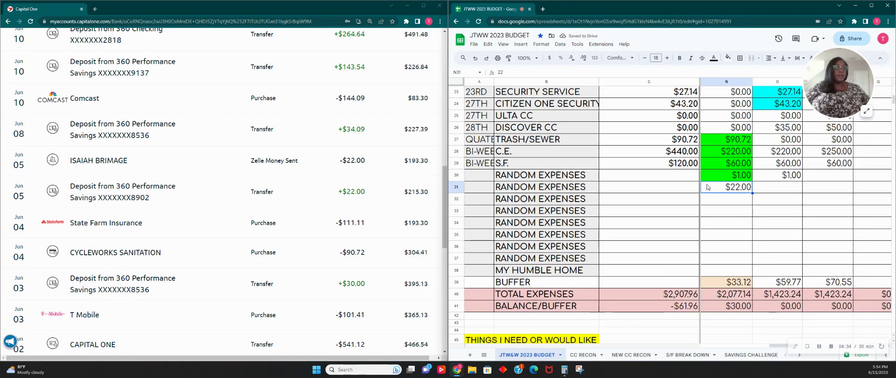
{"action": "right_click", "coordinate": [727, 189]}
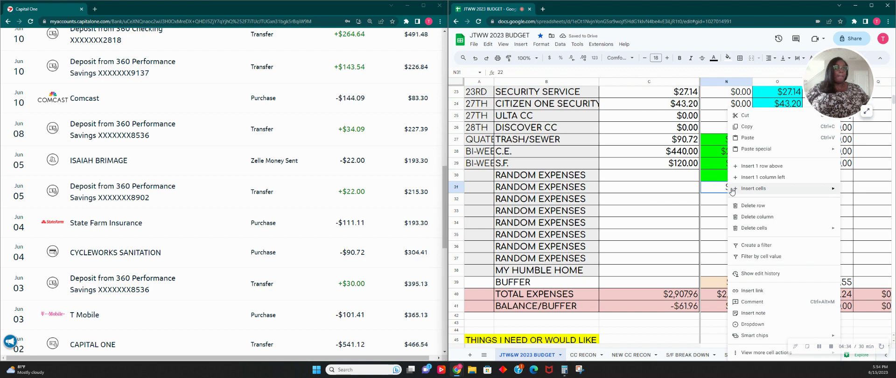
{"action": "left_click", "coordinate": [741, 312]}
{"action": "type", "text": "za"}
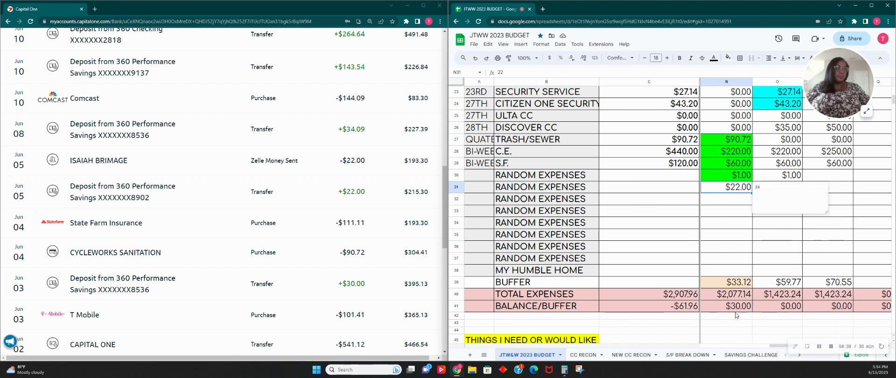
{"action": "key", "text": "BackSpace"}
{"action": "type", "text": "ZAYA'S BIRTHDAY"}
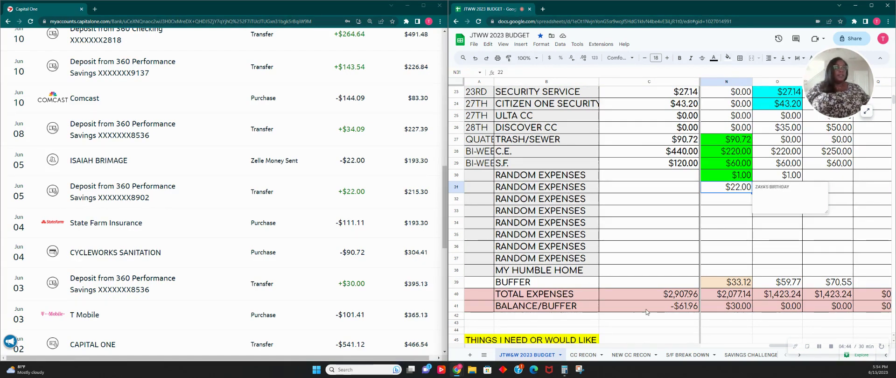
{"action": "left_click", "coordinate": [776, 246]}
{"action": "left_click", "coordinate": [741, 192]}
{"action": "scroll", "coordinate": [741, 191], "scroll_direction": "up", "scroll_amount": 3}
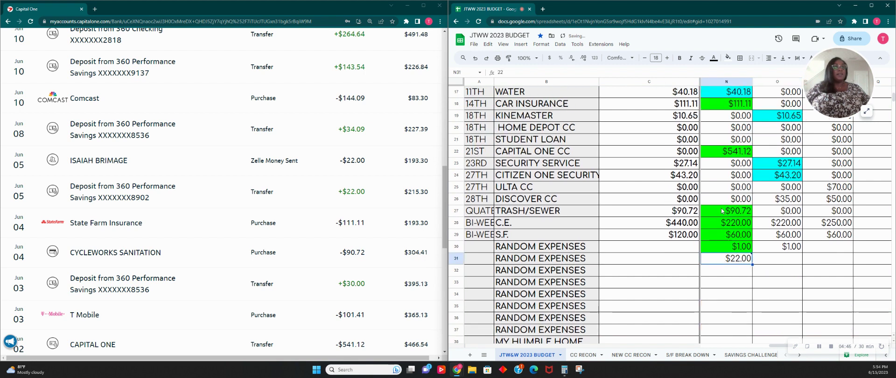
Step: Shade N31 cyan, then switch its fill to bright green
{"action": "left_click", "coordinate": [726, 57]}
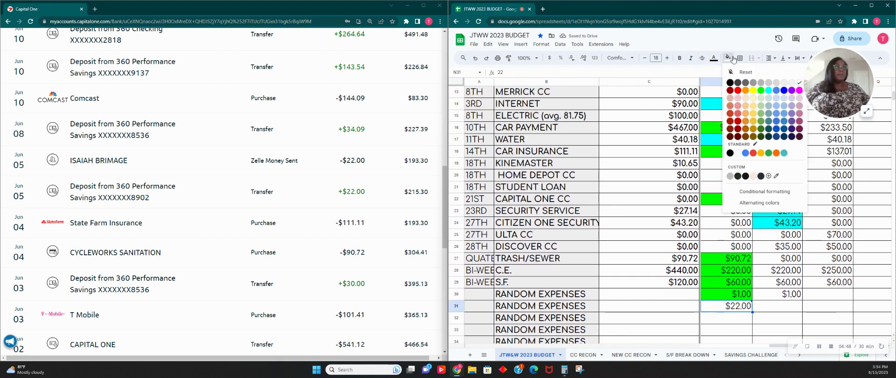
{"action": "left_click", "coordinate": [765, 94]}
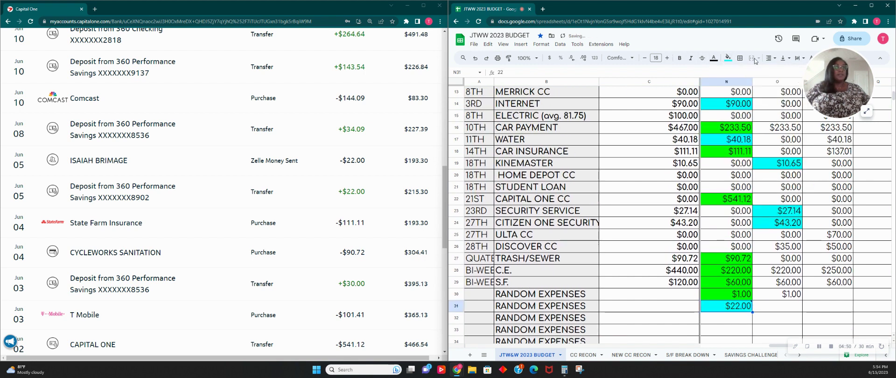
{"action": "left_click", "coordinate": [726, 58]}
{"action": "left_click", "coordinate": [756, 91]}
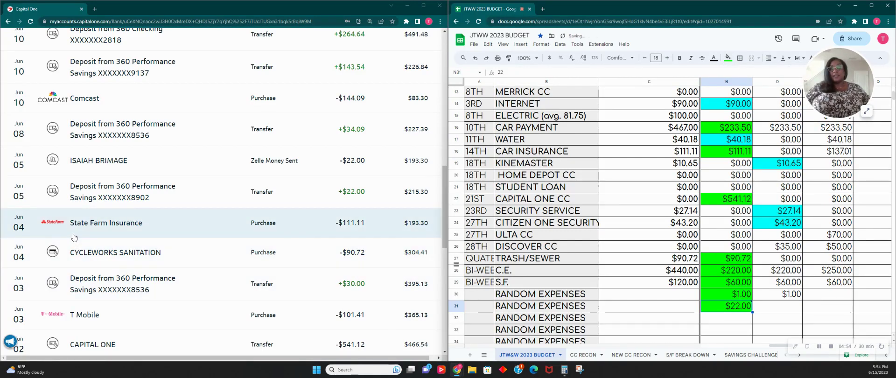
Step: Review the Jun 8 $34.09 Capital One deposit details, then return to N8's formula
{"action": "scroll", "coordinate": [74, 237], "scroll_direction": "up", "scroll_amount": 1}
{"action": "scroll", "coordinate": [189, 235], "scroll_direction": "up", "scroll_amount": 3}
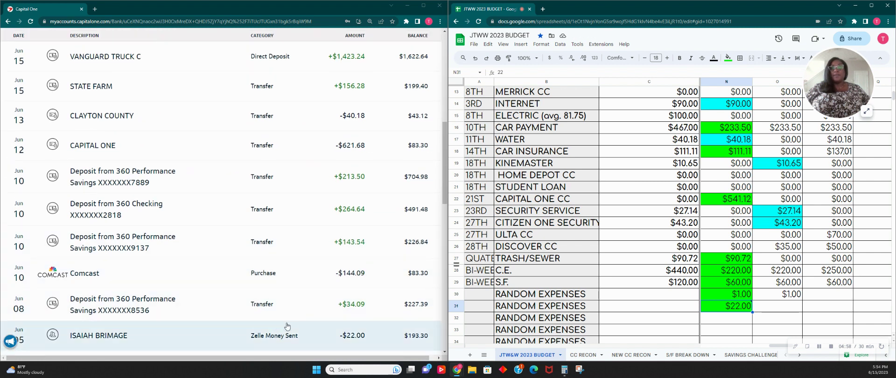
{"action": "scroll", "coordinate": [288, 327], "scroll_direction": "up", "scroll_amount": 1}
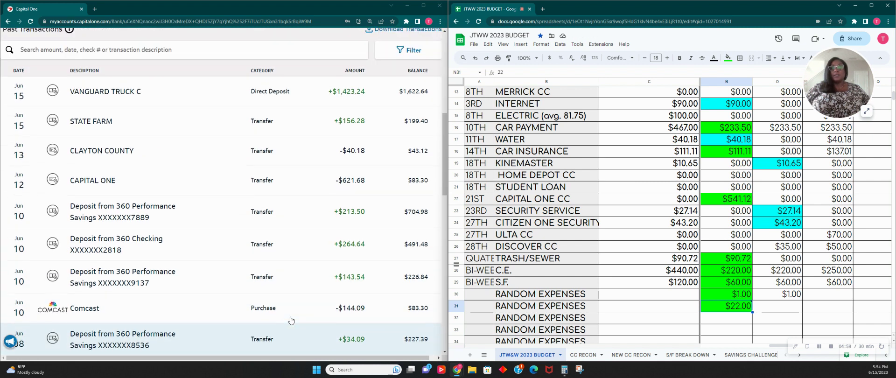
{"action": "left_click", "coordinate": [337, 330]}
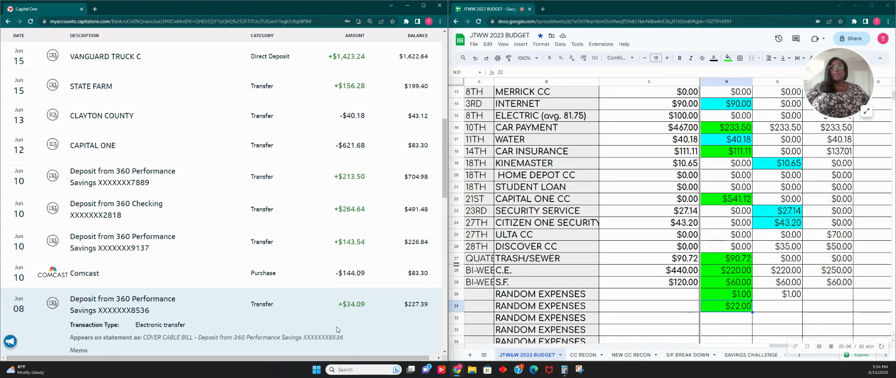
{"action": "left_click", "coordinate": [358, 318]}
{"action": "scroll", "coordinate": [748, 184], "scroll_direction": "up", "scroll_amount": 3}
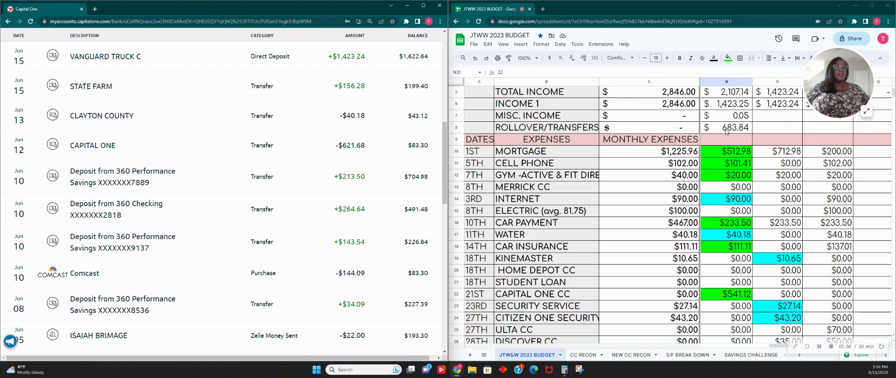
{"action": "scroll", "coordinate": [726, 131], "scroll_direction": "up", "scroll_amount": 1}
{"action": "double_click", "coordinate": [735, 157]}
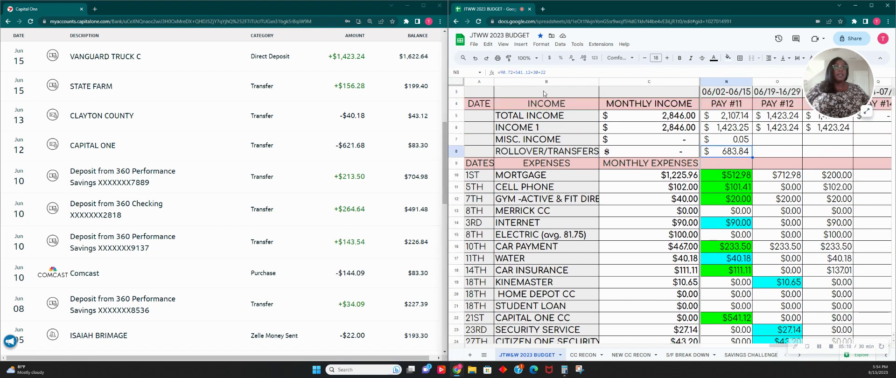
Step: Extend N8 to 90.72+541.12+30+22+34.09, giving $717.93, then clear Calculator
{"action": "type", "text": "+30"}
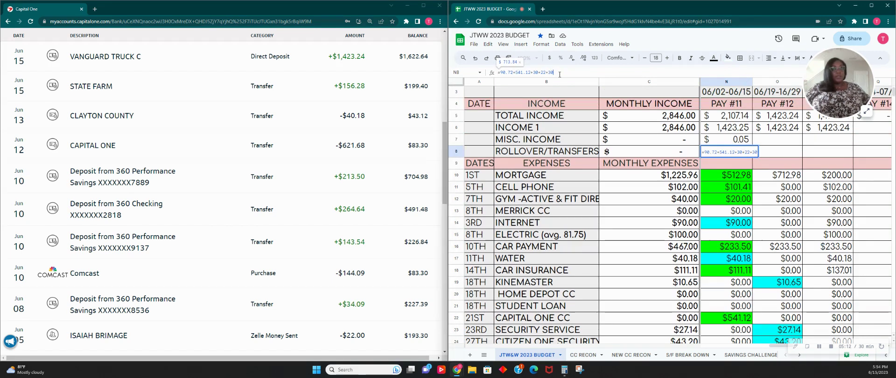
{"action": "key", "text": "BackSpace"}
{"action": "type", "text": "4.09"}
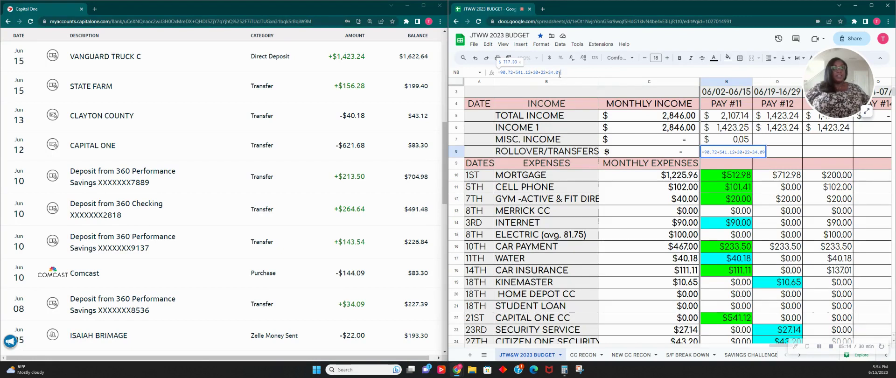
{"action": "key", "text": "Tab"}
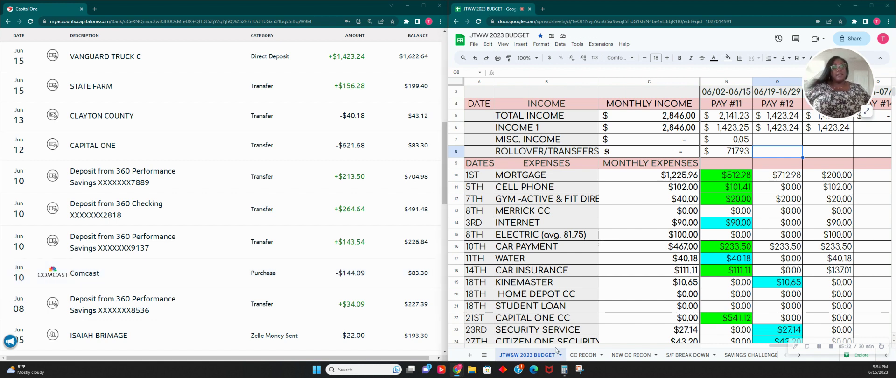
{"action": "left_click", "coordinate": [564, 369]}
{"action": "left_click", "coordinate": [613, 179]}
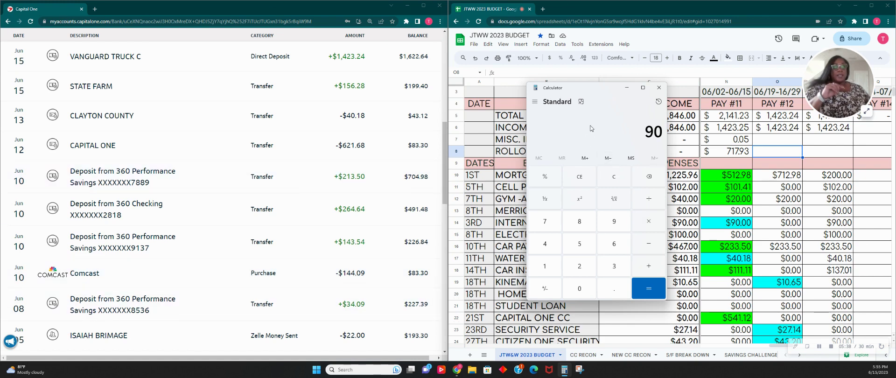
Step: Calculate 90 − 144.09 = −54.09 and 30 + 34.09 − 54.09 = 10, then clear Calculator
{"action": "type", "text": "- 144."}
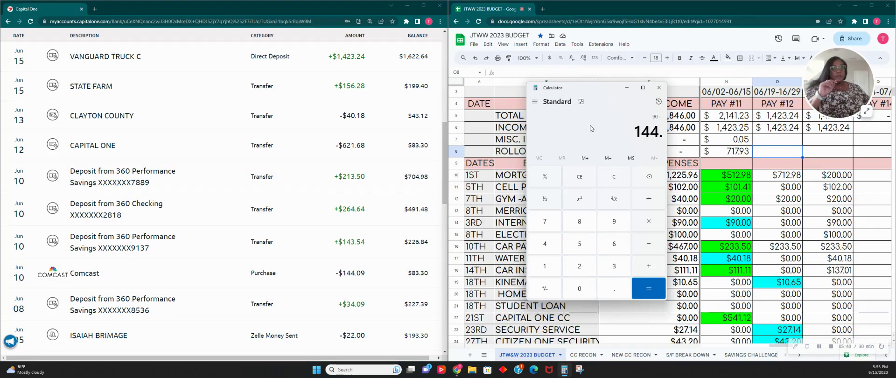
{"action": "type", "text": "09"}
{"action": "key", "text": "Return"}
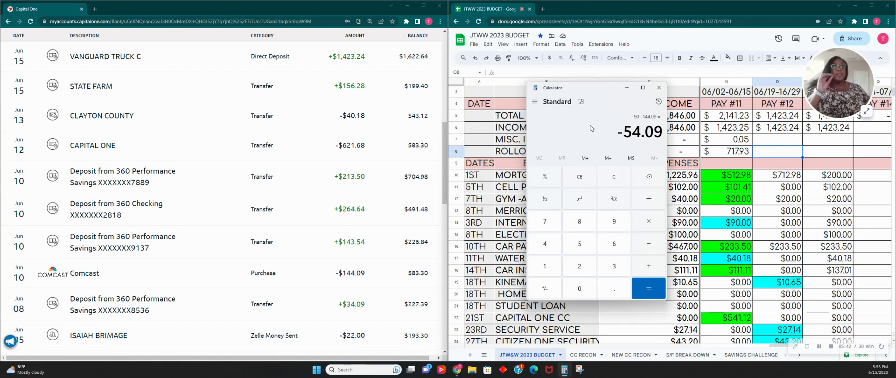
{"action": "left_click", "coordinate": [620, 182]}
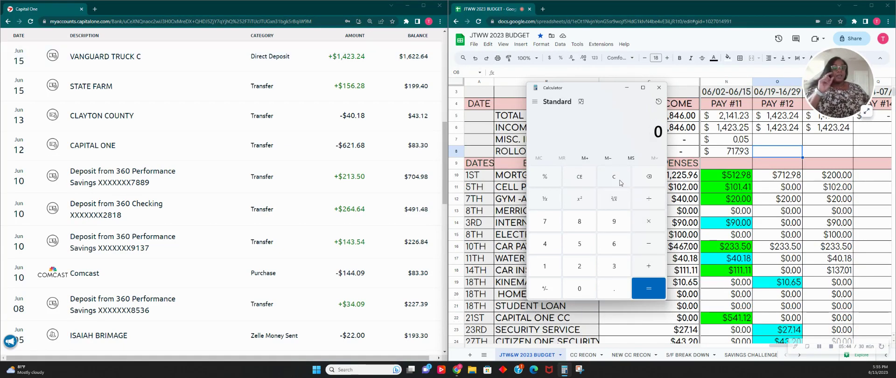
{"action": "type", "text": "3"}
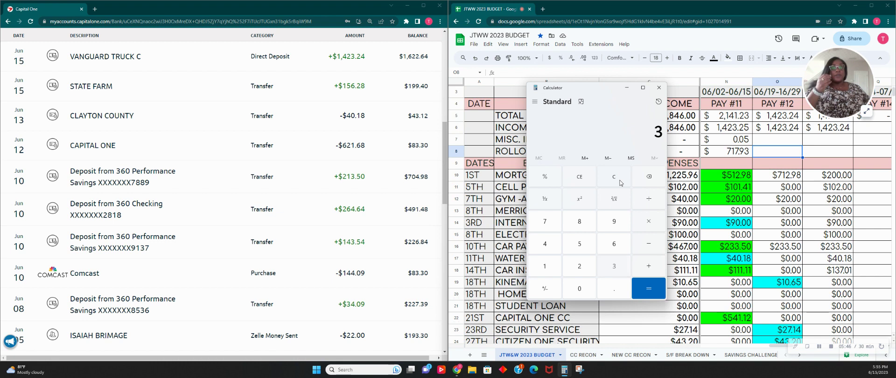
{"action": "type", "text": "0+34.0"}
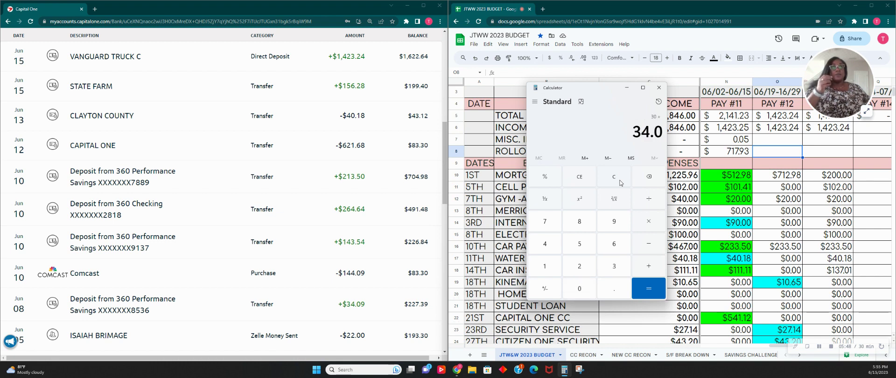
{"action": "type", "text": "954.09"}
{"action": "key", "text": "Return"}
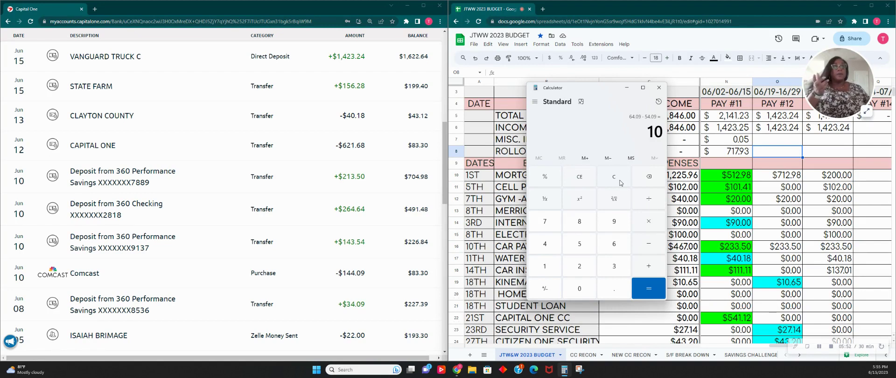
{"action": "left_click", "coordinate": [626, 184]}
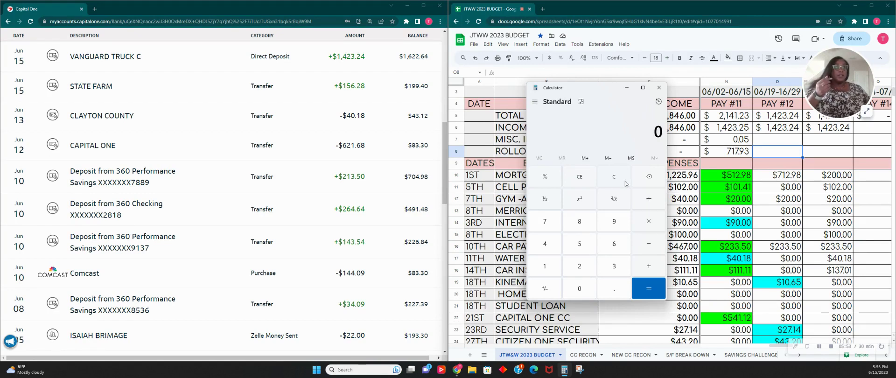
Step: Enter $10.00 in N32 with the note 'NEEDS TO GO BACK TO B.A.B ACCT'
{"action": "left_click", "coordinate": [627, 87]}
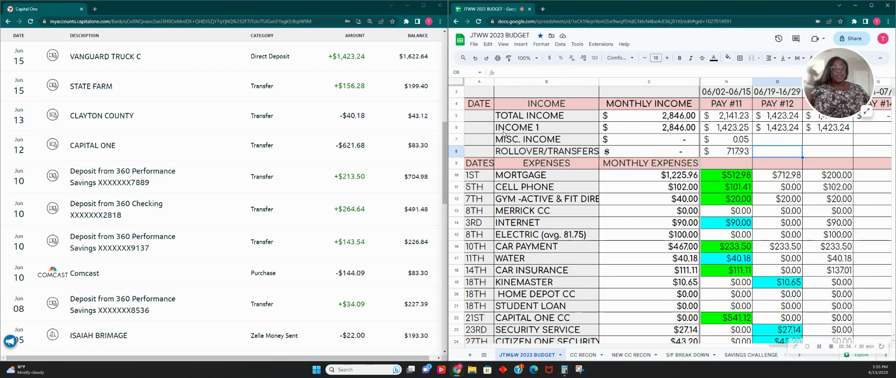
{"action": "scroll", "coordinate": [731, 228], "scroll_direction": "down", "scroll_amount": 4}
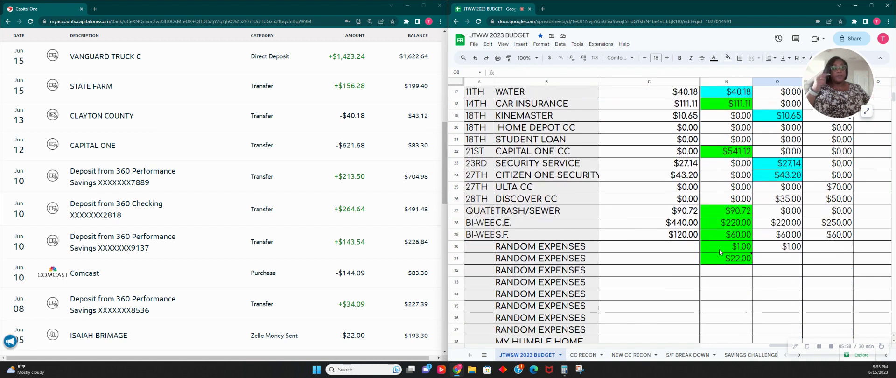
{"action": "left_click", "coordinate": [720, 272]}
{"action": "type", "text": "10."}
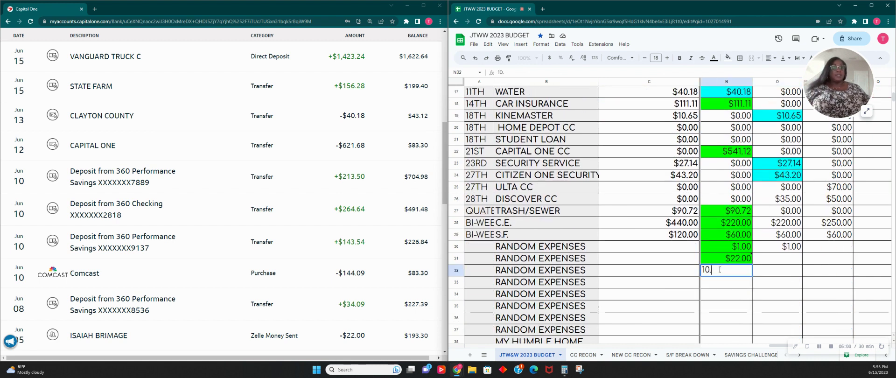
{"action": "type", "text": "00"}
{"action": "right_click", "coordinate": [719, 272]}
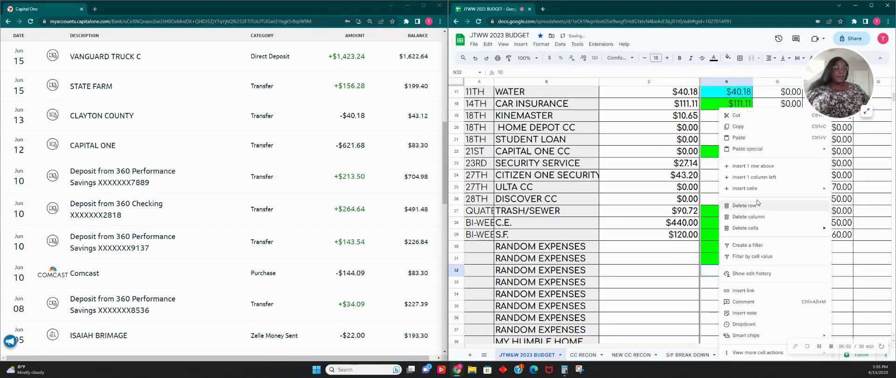
{"action": "left_click", "coordinate": [752, 312]}
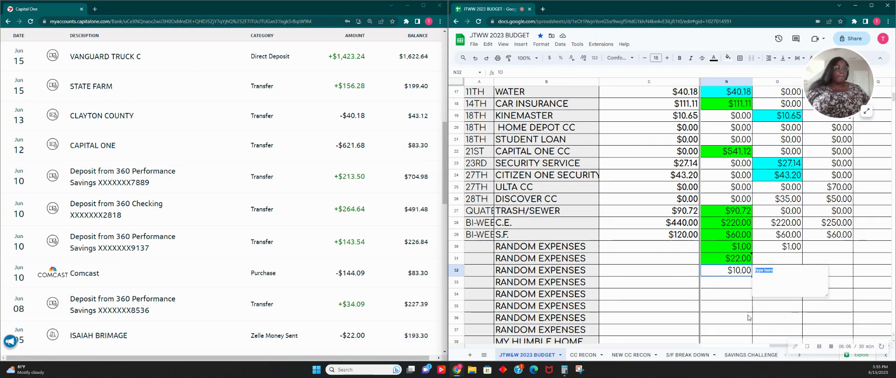
{"action": "type", "text": "NEEDS TO GO BACK TO B"}
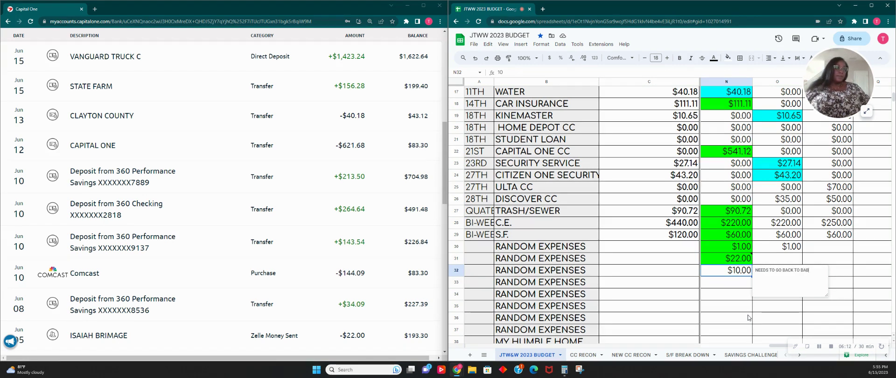
{"action": "type", "text": ".A.B ACCT"}
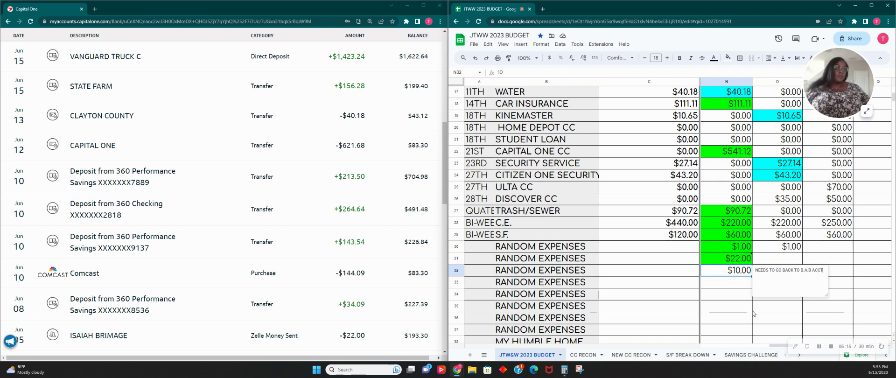
{"action": "key", "text": "Escape"}
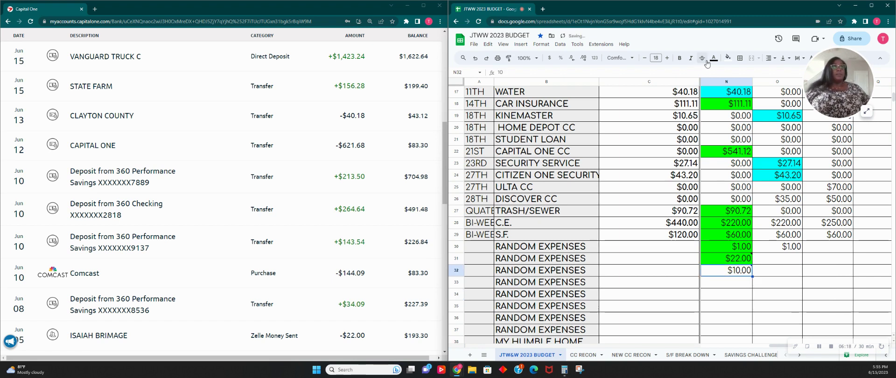
Step: Fill N32 bright green
{"action": "left_click", "coordinate": [727, 58]}
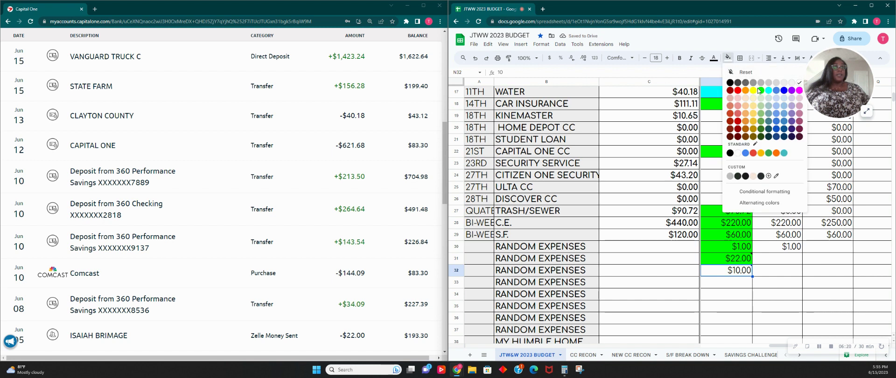
{"action": "left_click", "coordinate": [759, 89]}
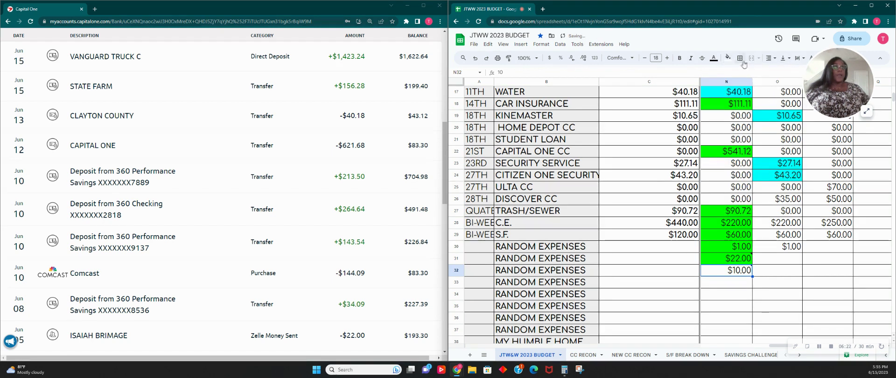
{"action": "left_click", "coordinate": [727, 57]}
{"action": "left_click", "coordinate": [760, 90]}
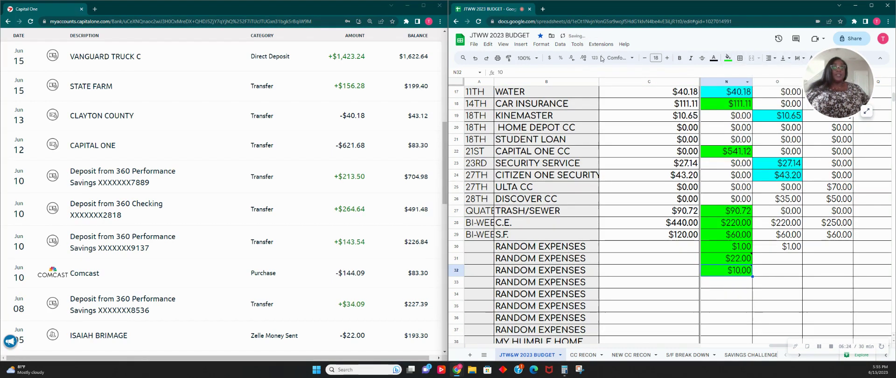
{"action": "scroll", "coordinate": [210, 139], "scroll_direction": "up", "scroll_amount": 8}
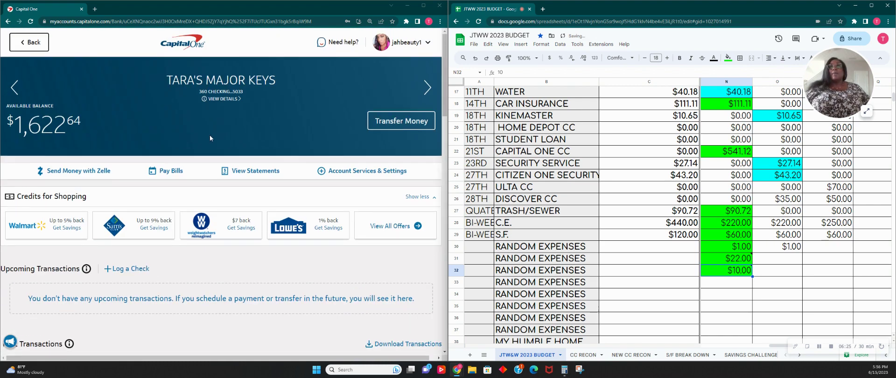
Step: Start a $10.00 transfer from checking to the BUILD A BUFFER account
{"action": "left_click", "coordinate": [409, 127]}
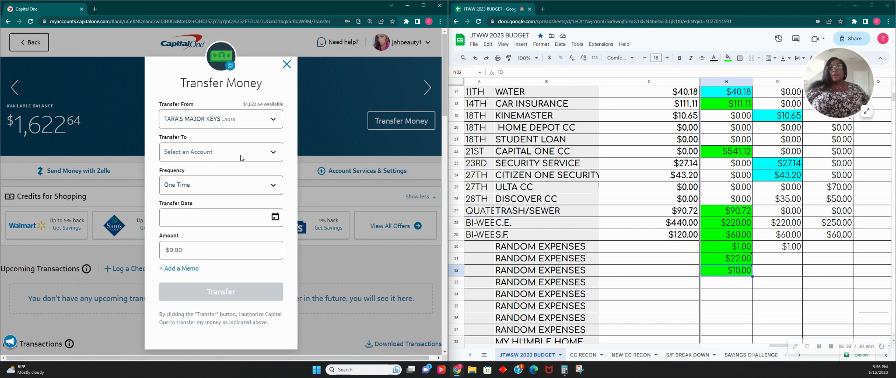
{"action": "left_click", "coordinate": [241, 158]}
{"action": "scroll", "coordinate": [238, 196], "scroll_direction": "down", "scroll_amount": 3}
{"action": "scroll", "coordinate": [237, 198], "scroll_direction": "down", "scroll_amount": 6}
{"action": "scroll", "coordinate": [237, 198], "scroll_direction": "down", "scroll_amount": 4}
{"action": "left_click", "coordinate": [227, 222]}
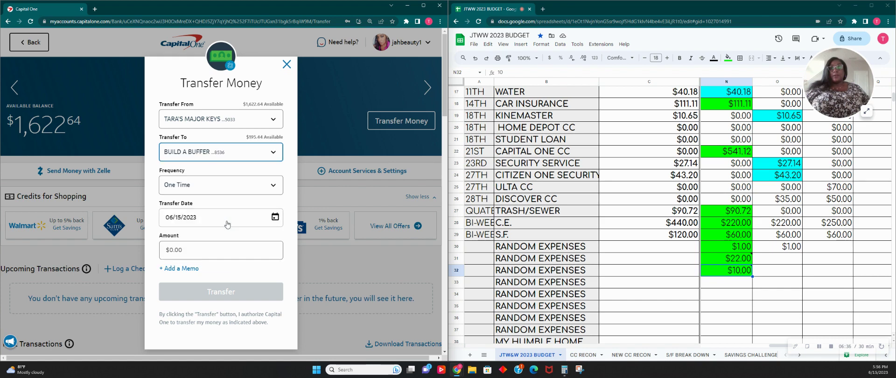
{"action": "left_click", "coordinate": [221, 256]}
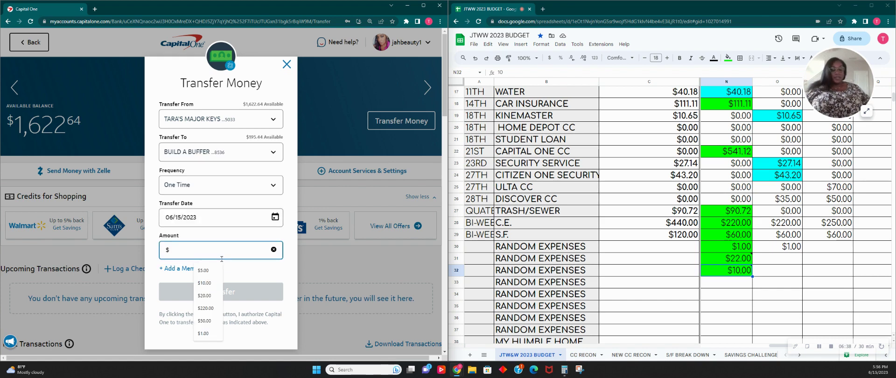
{"action": "type", "text": "10.00"}
Step: Add the memo OVER SENT FOR CABLE BILL, submit the transfer and dismiss the success message
{"action": "left_click", "coordinate": [182, 269]}
{"action": "left_click", "coordinate": [201, 282]}
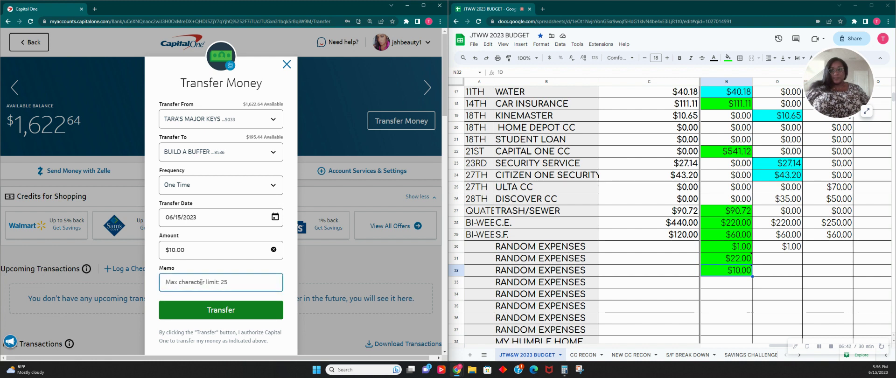
{"action": "type", "text": "SENT TO MUCH TO  COVER B"}
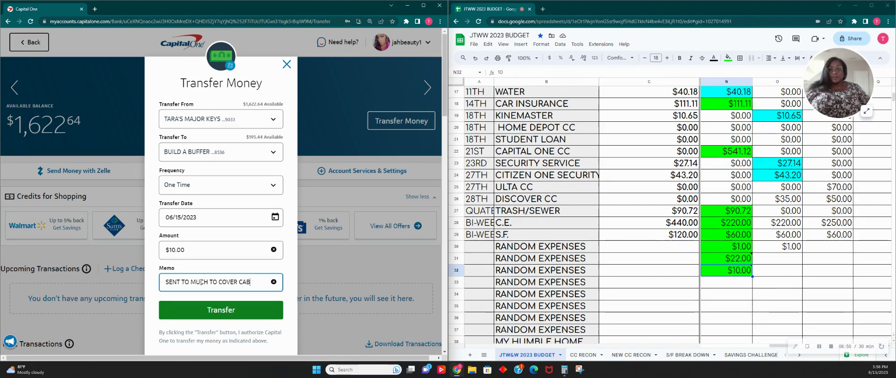
{"action": "key", "text": "BackSpace"}
{"action": "key", "text": "BackSpace"}
{"action": "key", "text": "BackSpace"}
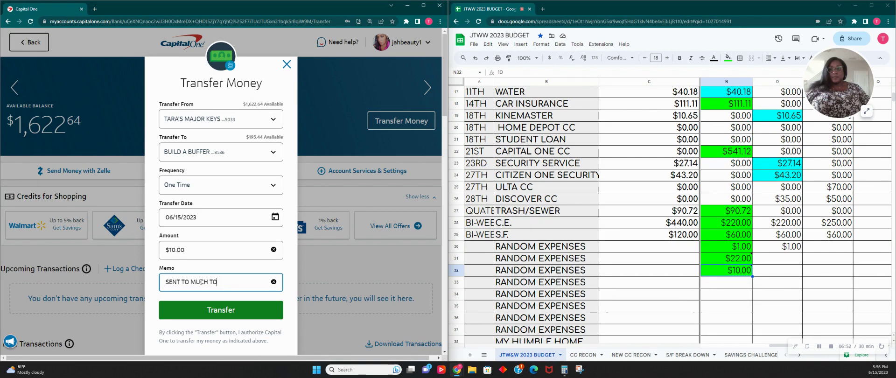
{"action": "key", "text": "BackSpace"}
{"action": "key", "text": "BackSpace"}
{"action": "type", "text": "OVER"}
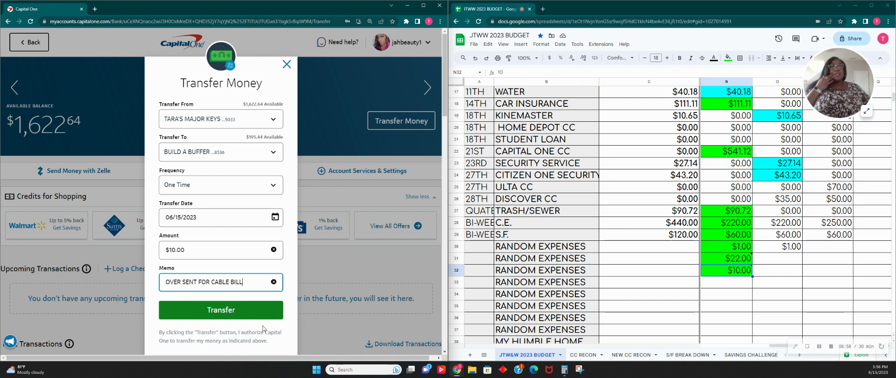
{"action": "left_click", "coordinate": [221, 310]}
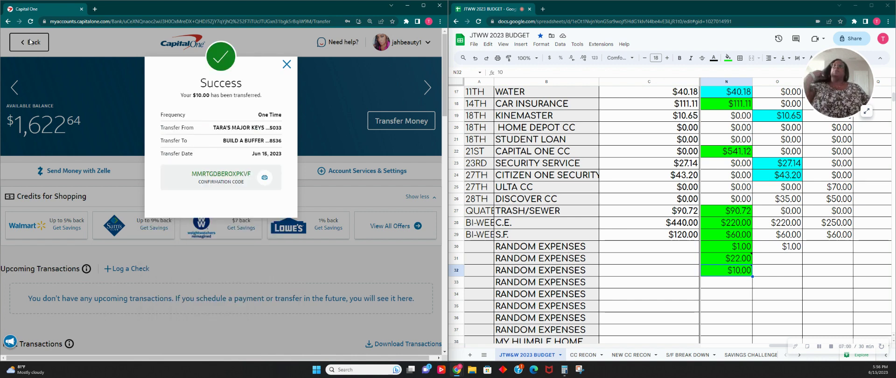
{"action": "left_click", "coordinate": [286, 64]}
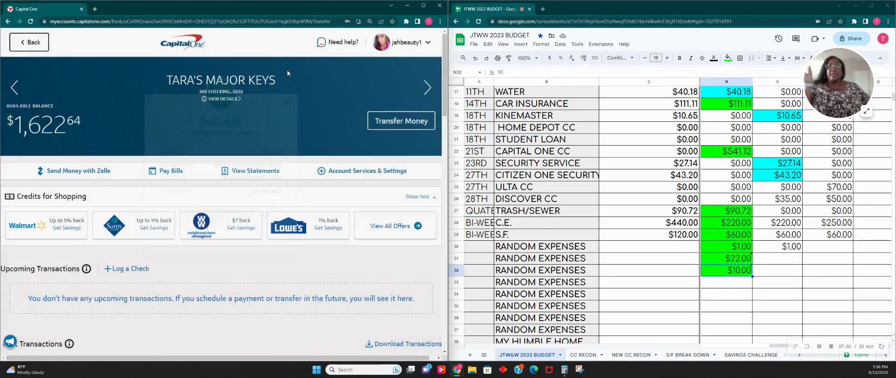
Step: Replace the $90.00 Internet amount in N14 with 144.09
{"action": "scroll", "coordinate": [294, 93], "scroll_direction": "down", "scroll_amount": 3}
{"action": "scroll", "coordinate": [297, 97], "scroll_direction": "down", "scroll_amount": 9}
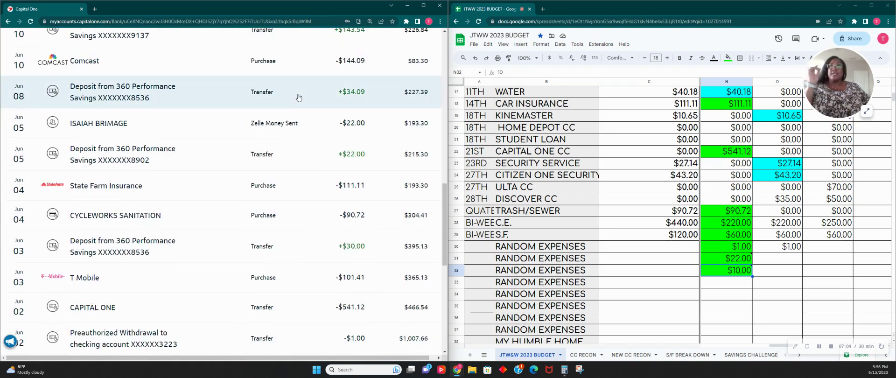
{"action": "scroll", "coordinate": [298, 97], "scroll_direction": "up", "scroll_amount": 2}
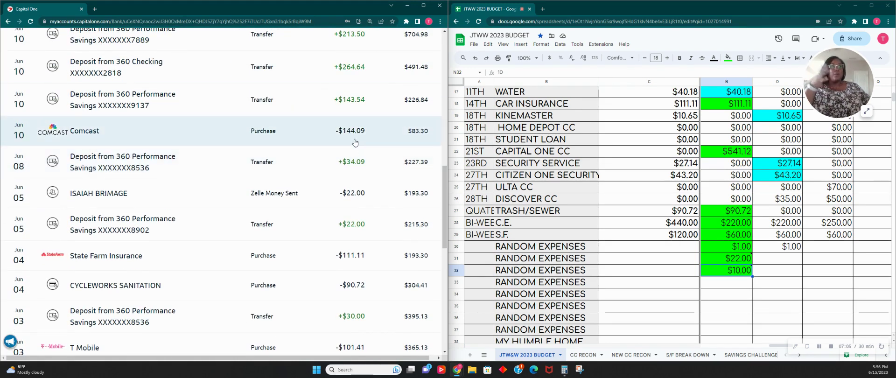
{"action": "scroll", "coordinate": [735, 172], "scroll_direction": "up", "scroll_amount": 2}
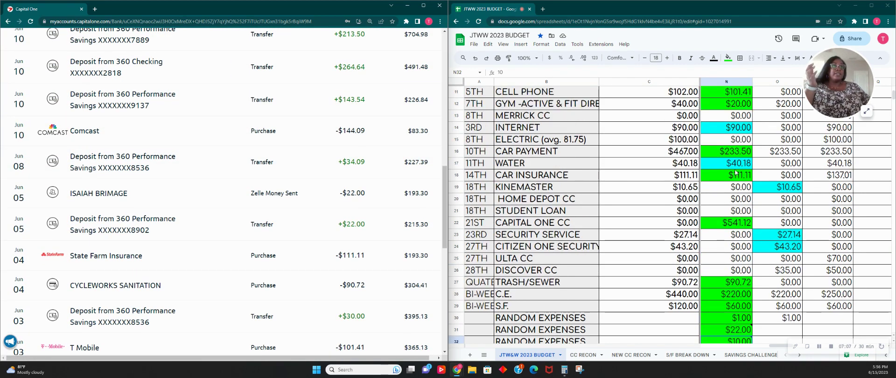
{"action": "left_click", "coordinate": [728, 127]}
{"action": "type", "text": "144.09"}
{"action": "key", "text": "Up"}
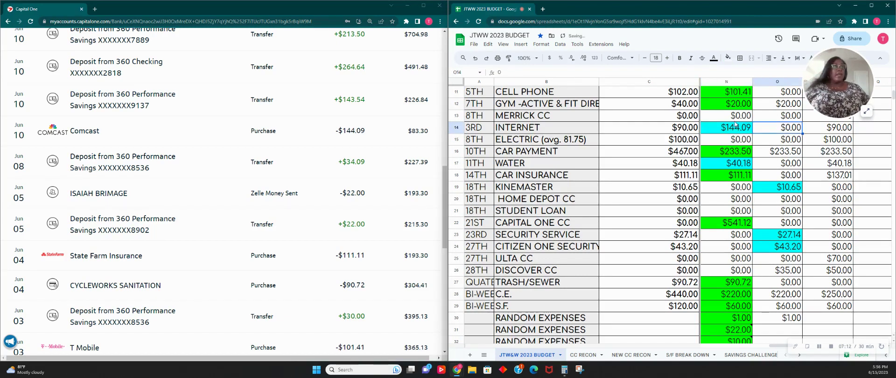
Step: Fill N14 green instead of cyan
{"action": "left_click", "coordinate": [735, 127]}
{"action": "left_click", "coordinate": [729, 58]}
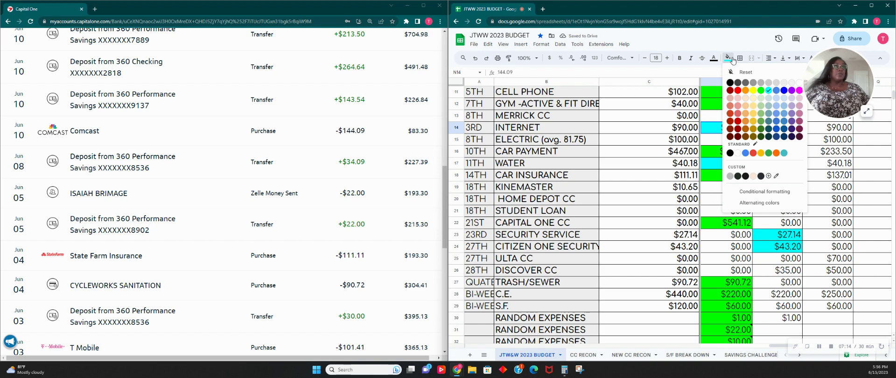
{"action": "left_click", "coordinate": [762, 90]}
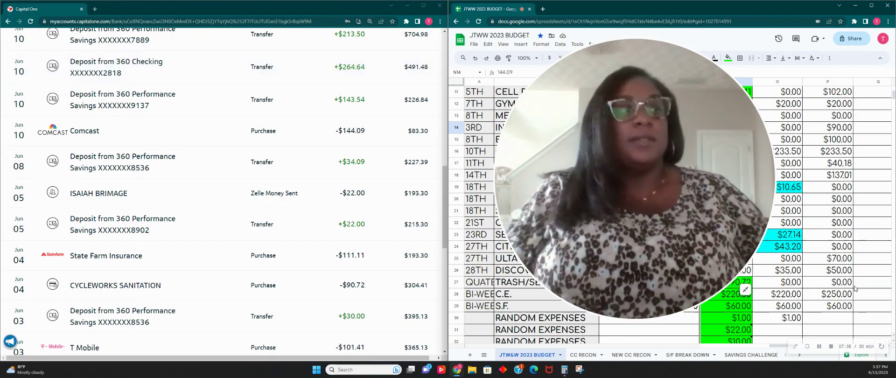
{"action": "left_click", "coordinate": [745, 289]}
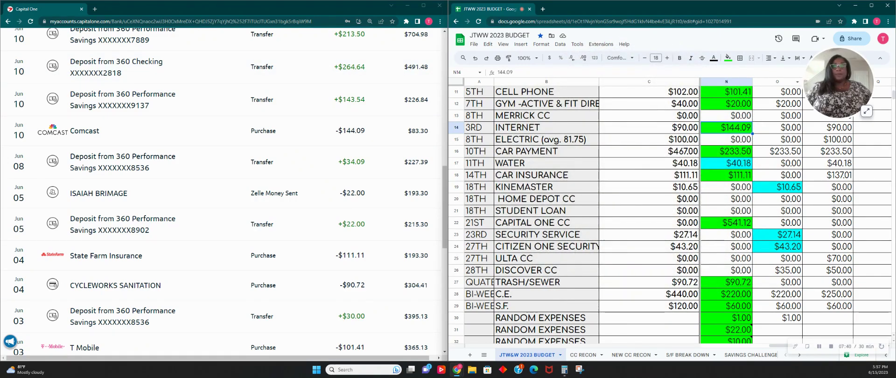
{"action": "scroll", "coordinate": [122, 222], "scroll_direction": "up", "scroll_amount": 1}
{"action": "scroll", "coordinate": [121, 223], "scroll_direction": "up", "scroll_amount": 1}
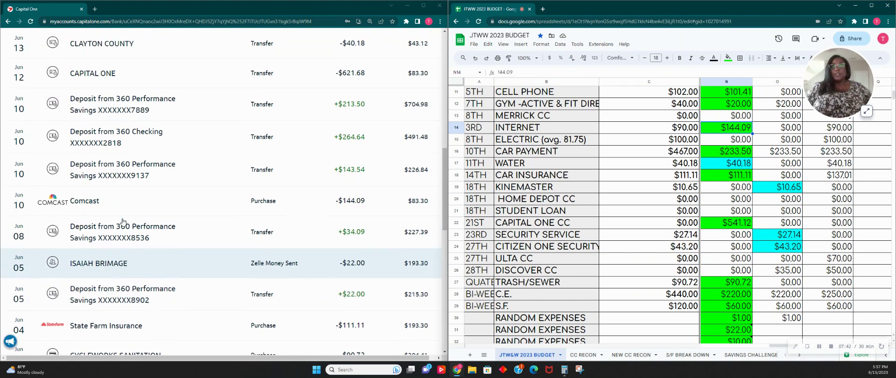
{"action": "left_click", "coordinate": [157, 175]}
{"action": "left_click", "coordinate": [158, 175]}
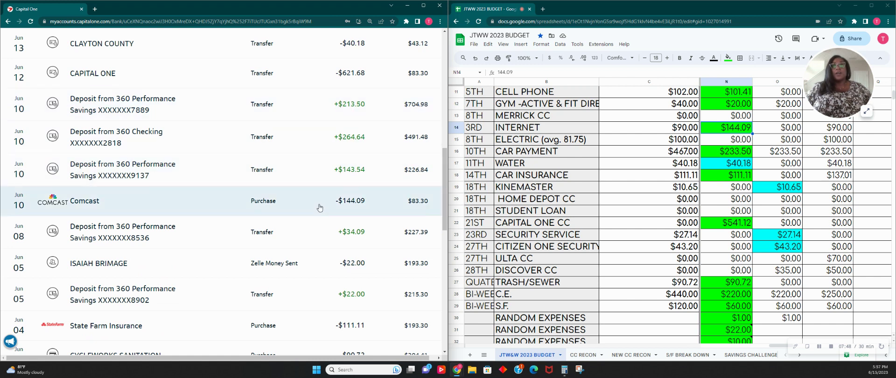
{"action": "scroll", "coordinate": [321, 208], "scroll_direction": "up", "scroll_amount": 1}
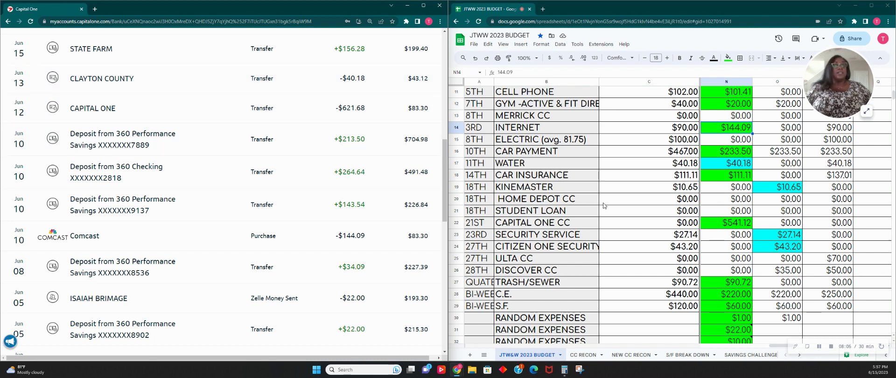
{"action": "scroll", "coordinate": [756, 231], "scroll_direction": "up", "scroll_amount": 5}
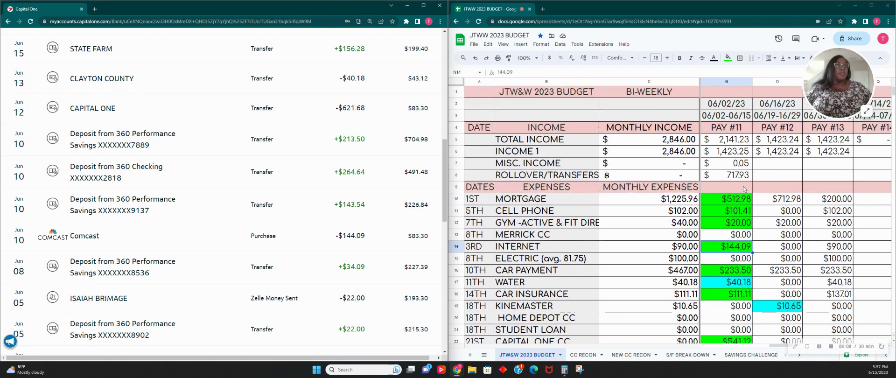
Step: Append +621.68 to the Pay #11 rollover formula in N8
{"action": "left_click", "coordinate": [729, 179]}
{"action": "left_click", "coordinate": [592, 73]}
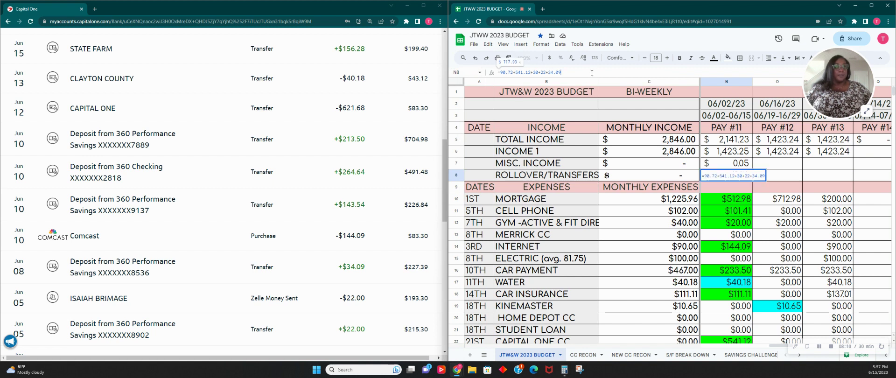
{"action": "type", "text": "+621.68"}
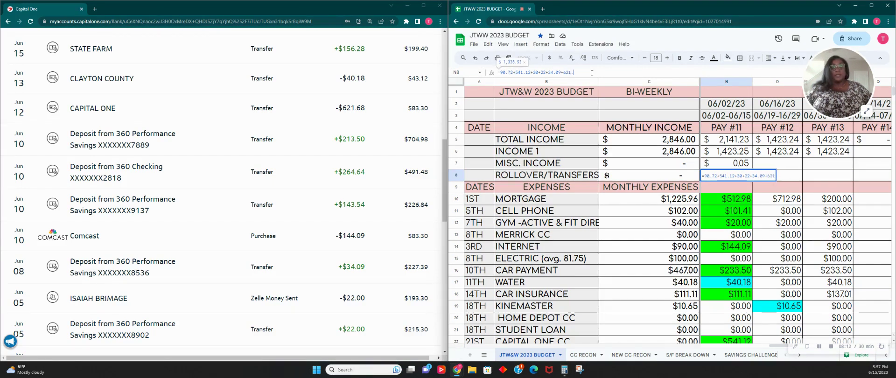
{"action": "key", "text": "Tab"}
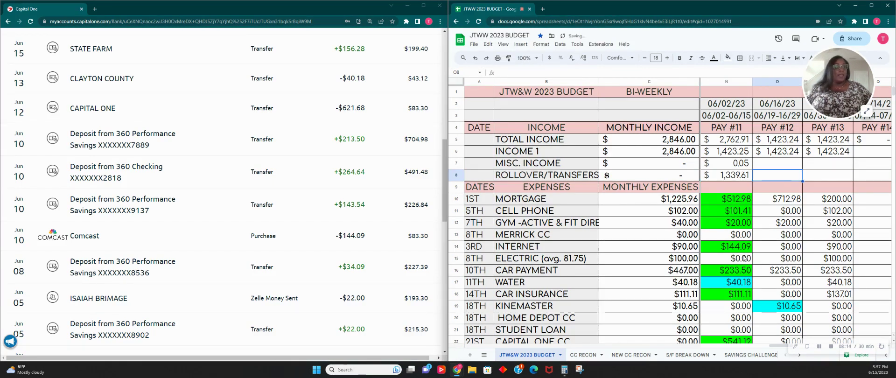
{"action": "scroll", "coordinate": [744, 285], "scroll_direction": "down", "scroll_amount": 7}
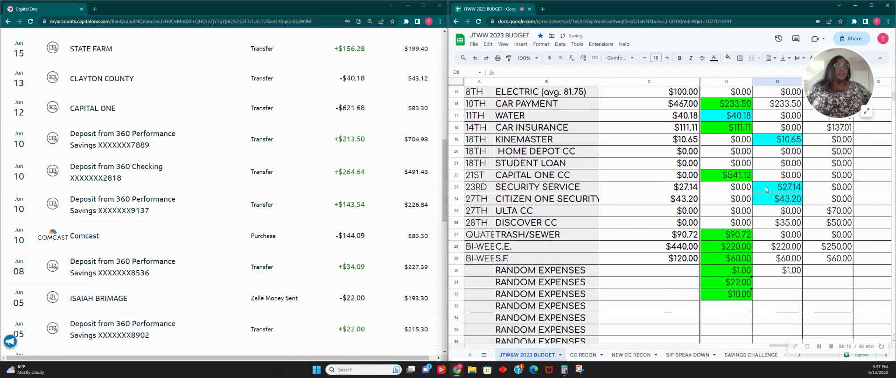
Step: Set Pay #11's Capital One CC amount to =541.12+621.68, totaling $1,162.80
{"action": "left_click", "coordinate": [743, 179]}
{"action": "left_click", "coordinate": [504, 73]}
{"action": "type", "text": "=541.12"}
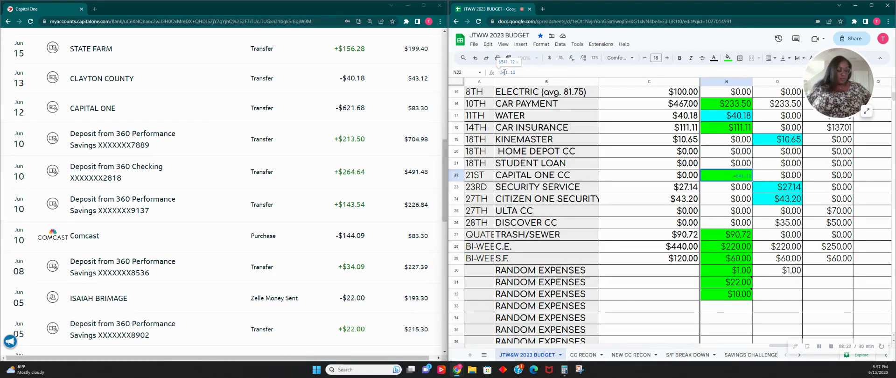
{"action": "type", "text": "+621.68"}
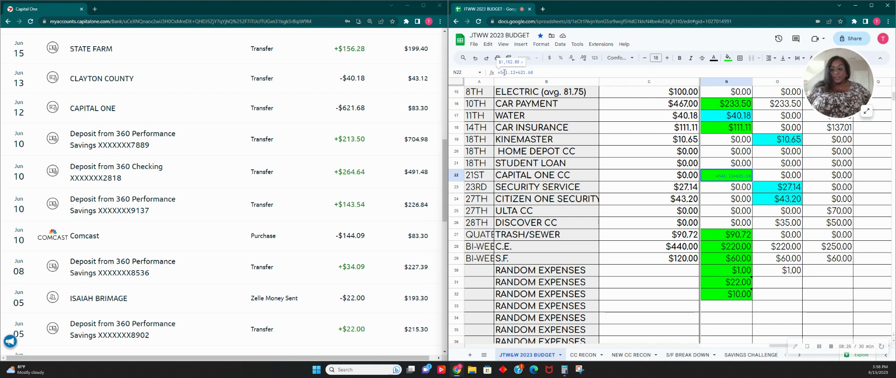
{"action": "key", "text": "Tab"}
{"action": "scroll", "coordinate": [725, 195], "scroll_direction": "up", "scroll_amount": 1}
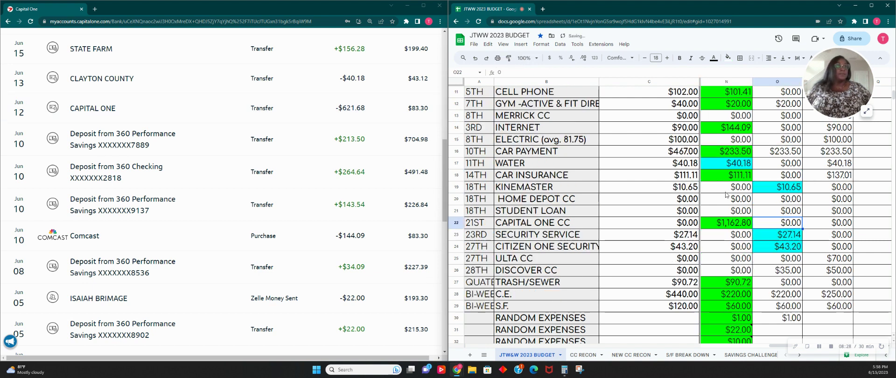
Step: Check the N8 rollover formula, then fill the $40.18 water amount in N17 green
{"action": "scroll", "coordinate": [725, 195], "scroll_direction": "up", "scroll_amount": 3}
{"action": "left_click", "coordinate": [732, 156]}
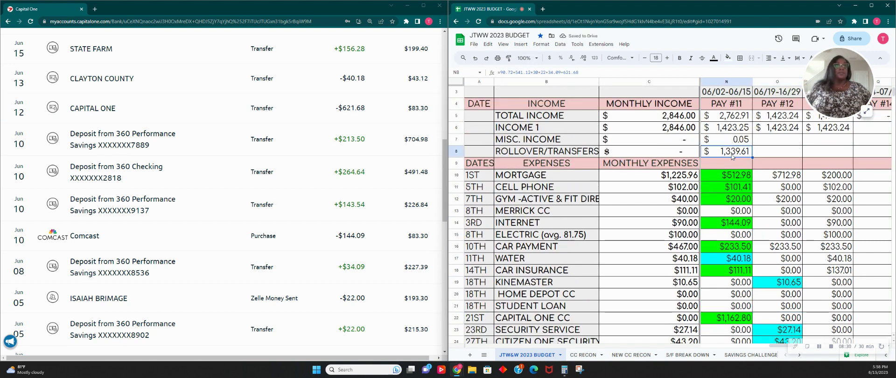
{"action": "scroll", "coordinate": [317, 162], "scroll_direction": "up", "scroll_amount": 1}
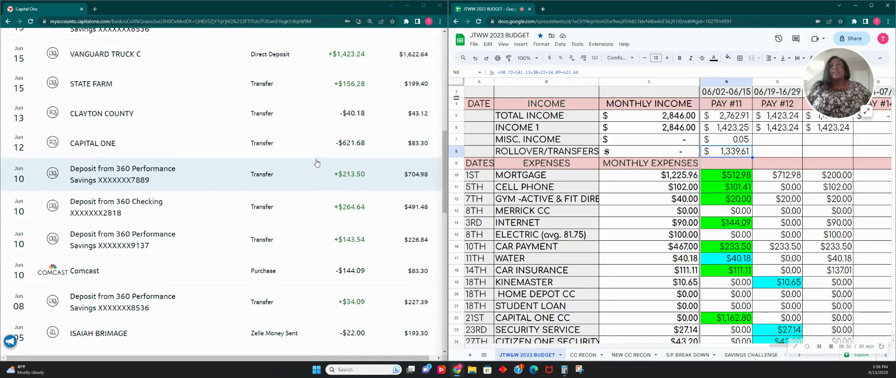
{"action": "scroll", "coordinate": [317, 163], "scroll_direction": "up", "scroll_amount": 2}
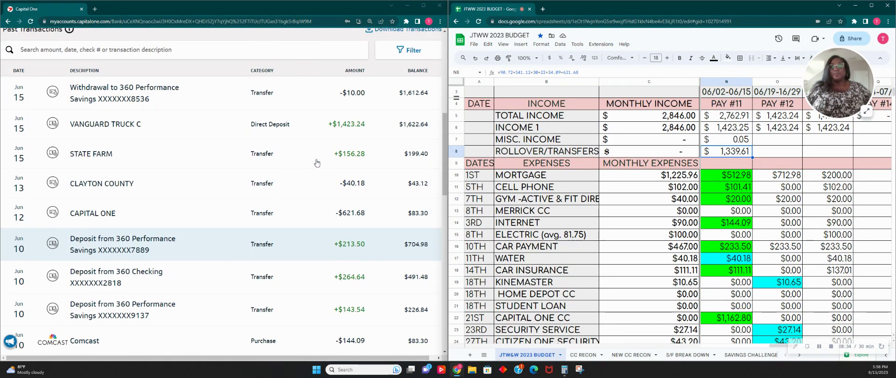
{"action": "left_click", "coordinate": [732, 261]}
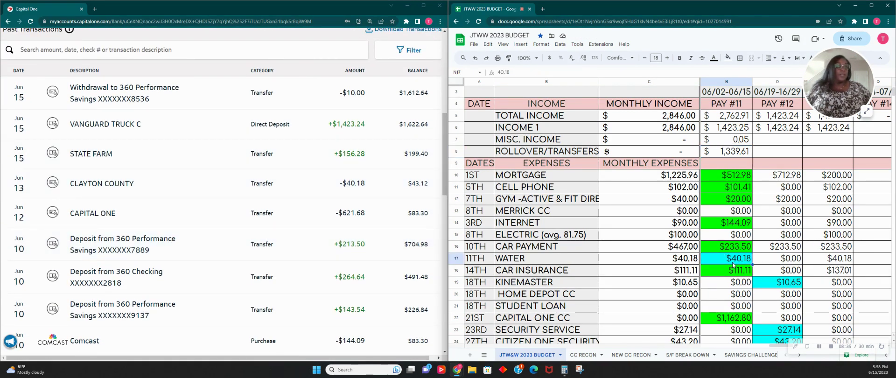
{"action": "left_click", "coordinate": [727, 58]}
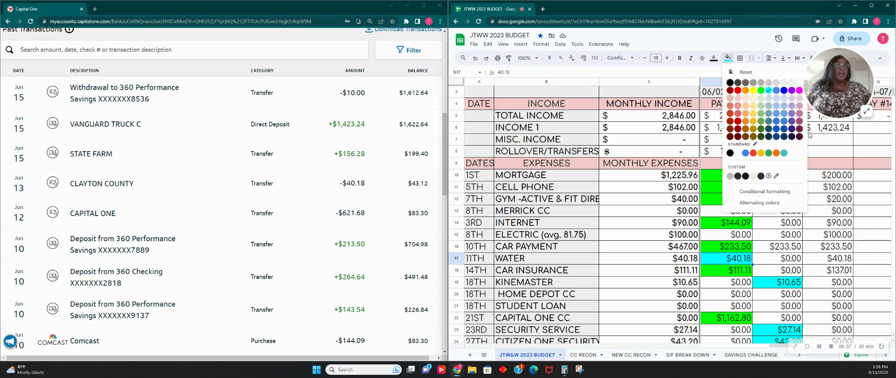
{"action": "left_click", "coordinate": [760, 90]}
Step: Expand and collapse the STATE FARM transaction details in Capital One
{"action": "scroll", "coordinate": [724, 213], "scroll_direction": "down", "scroll_amount": 3}
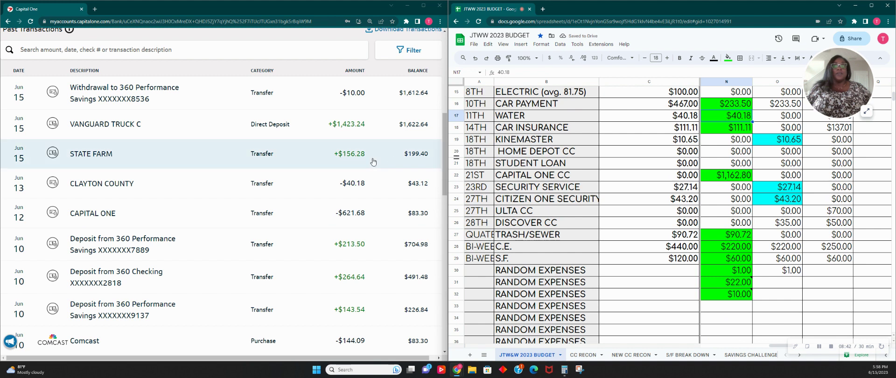
{"action": "left_click", "coordinate": [304, 162]}
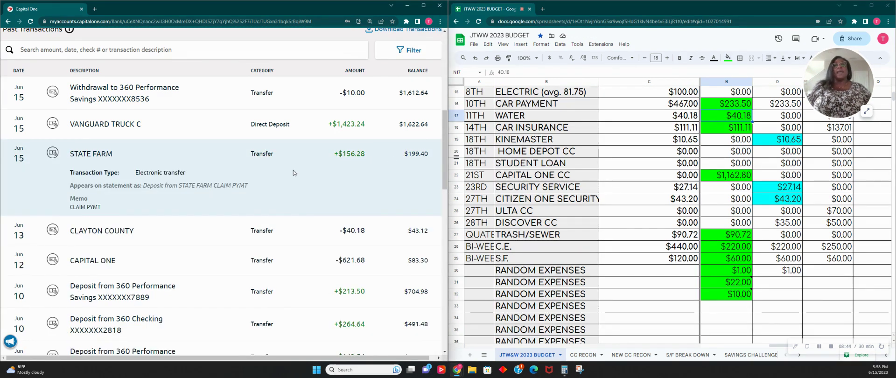
{"action": "left_click", "coordinate": [293, 172]}
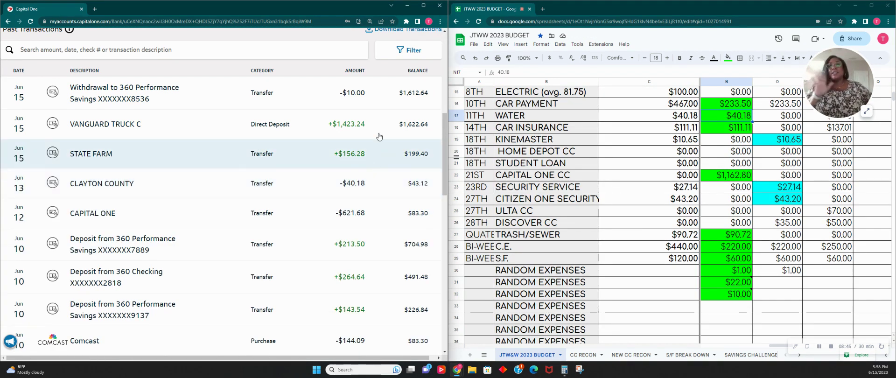
{"action": "scroll", "coordinate": [345, 154], "scroll_direction": "up", "scroll_amount": 6}
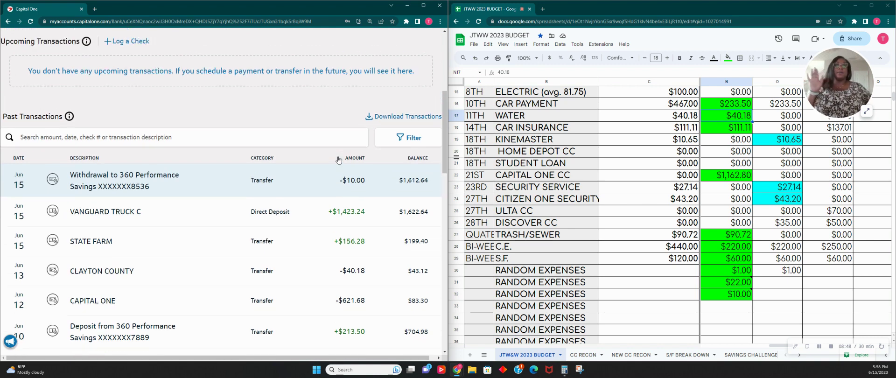
{"action": "scroll", "coordinate": [338, 160], "scroll_direction": "up", "scroll_amount": 1}
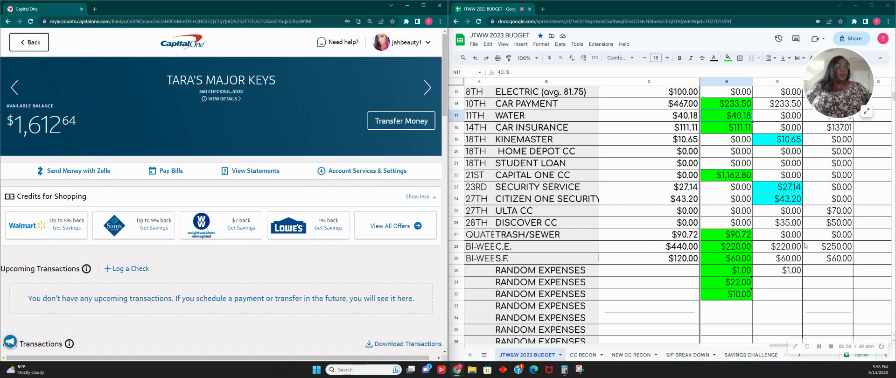
{"action": "scroll", "coordinate": [758, 275], "scroll_direction": "up", "scroll_amount": 1}
{"action": "scroll", "coordinate": [757, 275], "scroll_direction": "up", "scroll_amount": 4}
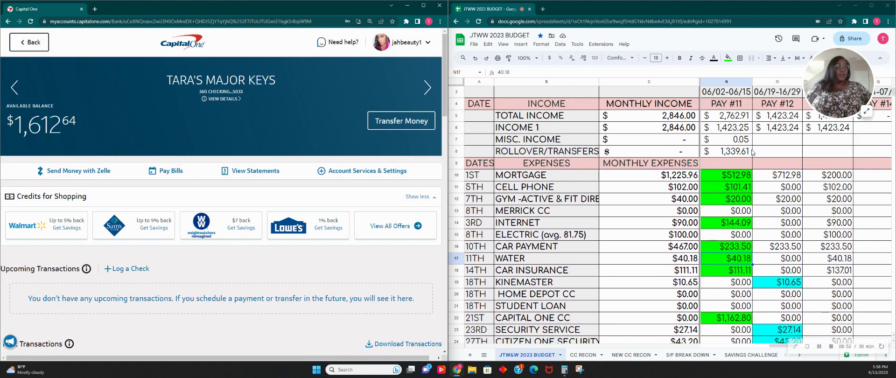
{"action": "scroll", "coordinate": [736, 188], "scroll_direction": "down", "scroll_amount": 2}
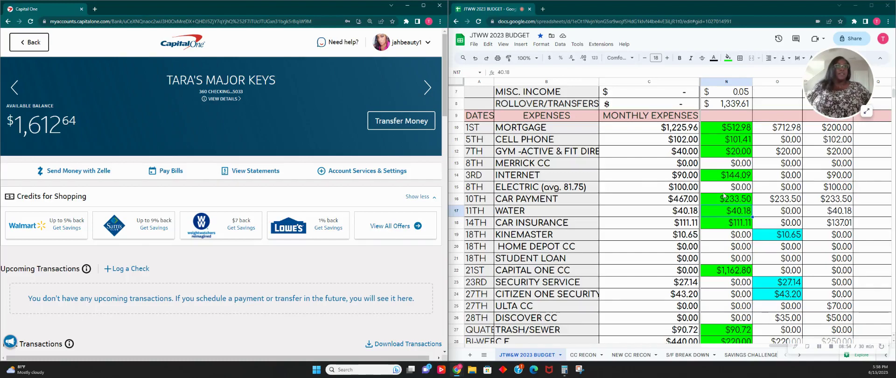
{"action": "scroll", "coordinate": [718, 237], "scroll_direction": "down", "scroll_amount": 4}
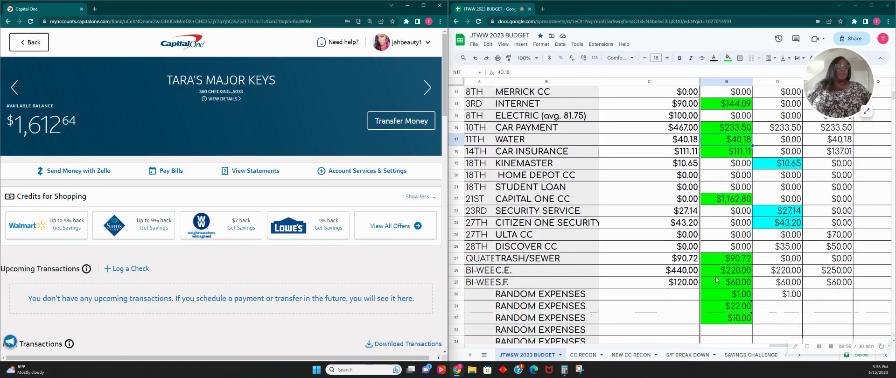
{"action": "scroll", "coordinate": [722, 148], "scroll_direction": "up", "scroll_amount": 2}
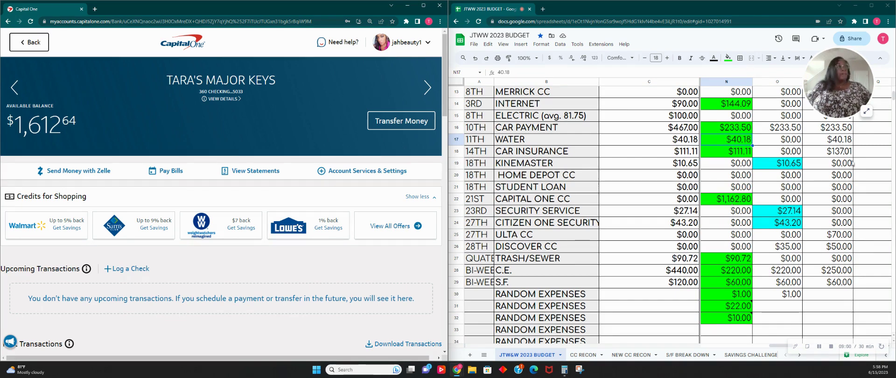
{"action": "left_click", "coordinate": [867, 115]}
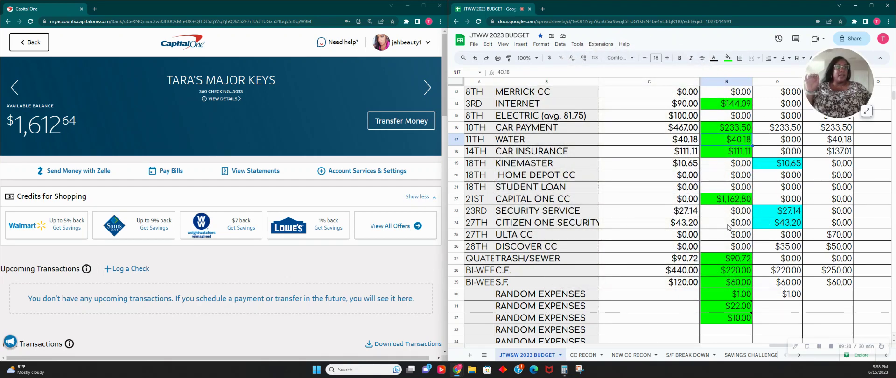
{"action": "scroll", "coordinate": [728, 227], "scroll_direction": "down", "scroll_amount": 2}
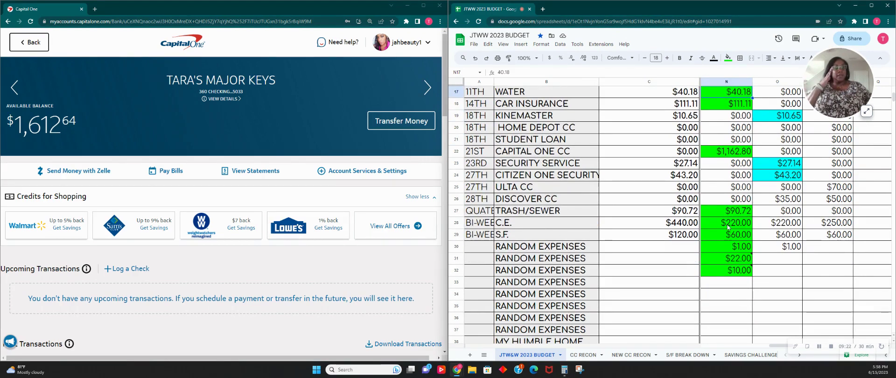
{"action": "scroll", "coordinate": [727, 227], "scroll_direction": "down", "scroll_amount": 4}
{"action": "left_click", "coordinate": [742, 259]}
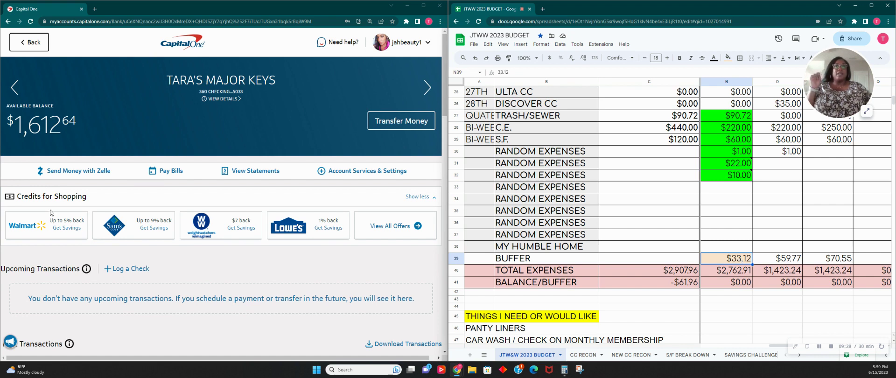
{"action": "scroll", "coordinate": [89, 204], "scroll_direction": "down", "scroll_amount": 6}
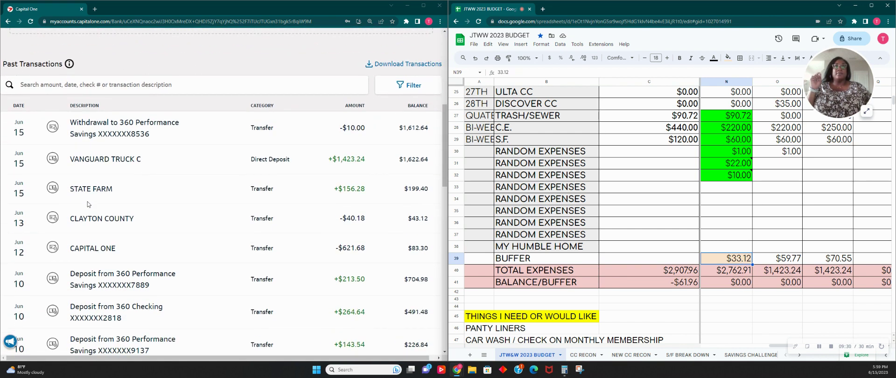
{"action": "scroll", "coordinate": [87, 203], "scroll_direction": "down", "scroll_amount": 1}
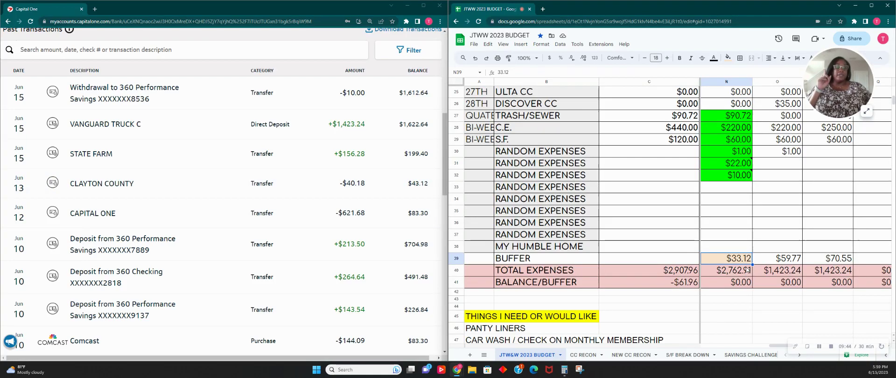
{"action": "scroll", "coordinate": [216, 136], "scroll_direction": "up", "scroll_amount": 5}
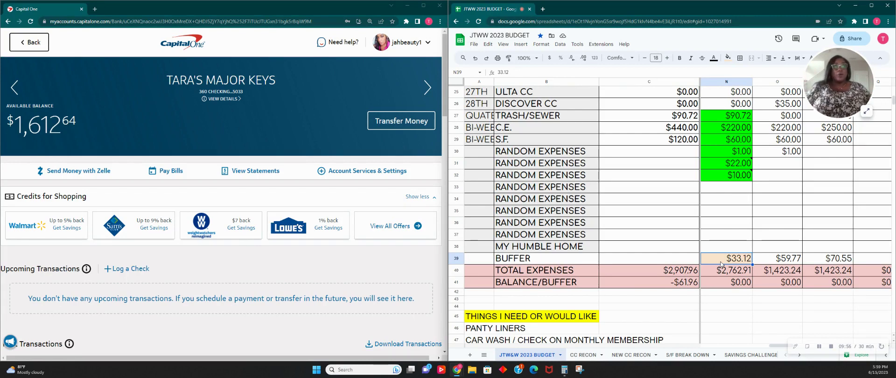
{"action": "scroll", "coordinate": [767, 261], "scroll_direction": "up", "scroll_amount": 3}
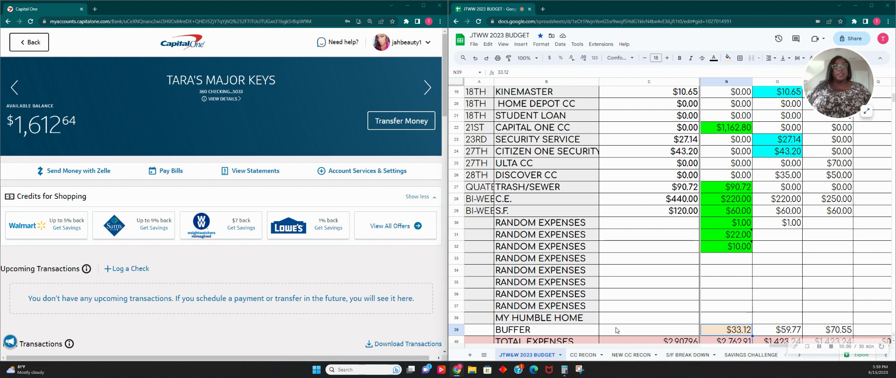
Step: Compute 33.12 − 20 = 13.12 in Calculator and begin a new Capital One transfer from checking
{"action": "type", "text": "33.12"}
{"action": "key", "text": "minus"}
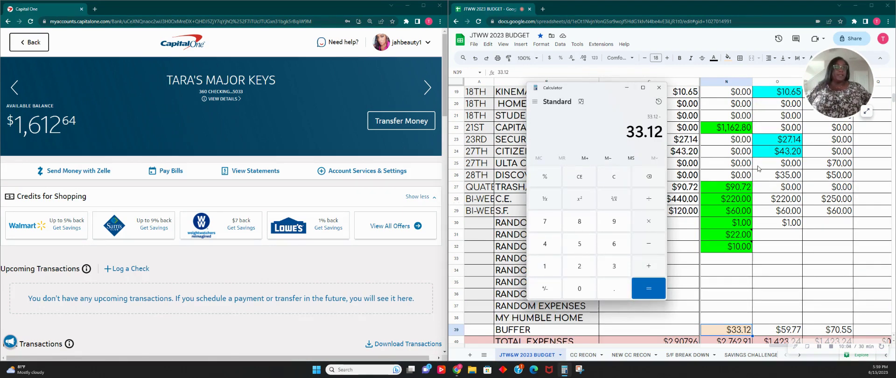
{"action": "type", "text": "20"}
{"action": "key", "text": "Return"}
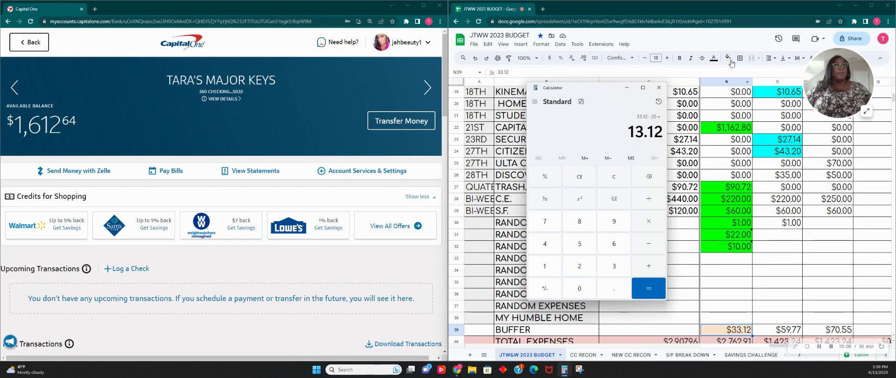
{"action": "left_click", "coordinate": [411, 128]}
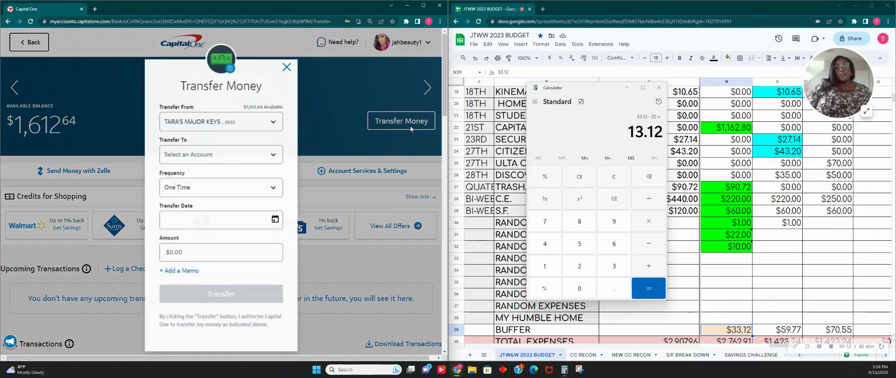
Step: Choose MY HUMBLE HOME as the destination account and enter $20.00
{"action": "left_click", "coordinate": [185, 154]}
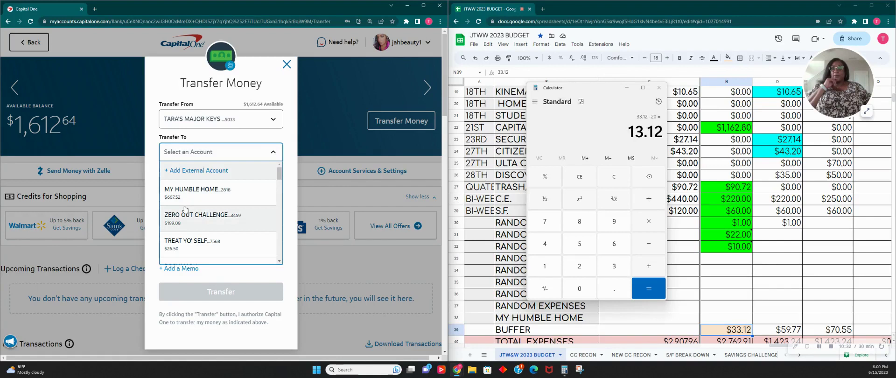
{"action": "left_click", "coordinate": [195, 201]}
{"action": "left_click", "coordinate": [196, 249]}
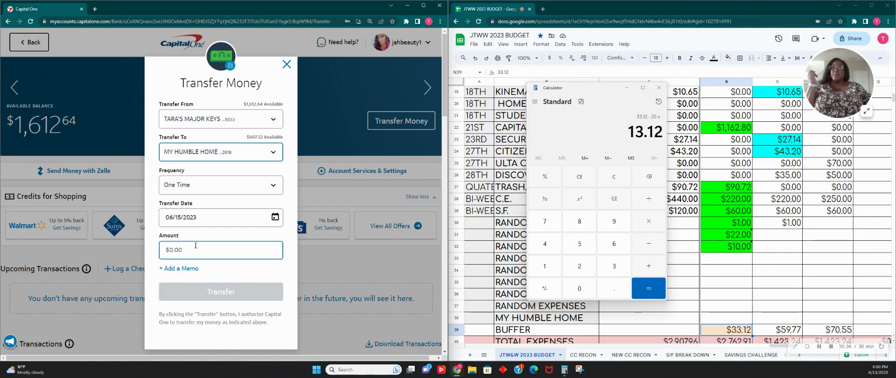
{"action": "type", "text": "20.00"}
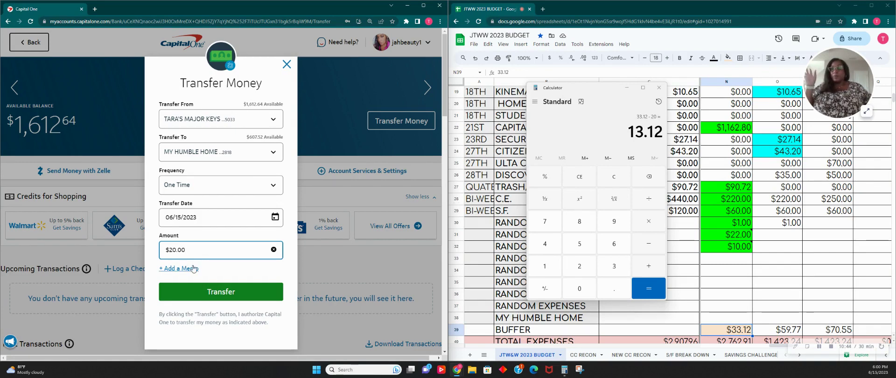
Step: Add the memo MHH, submit the $20.00 transfer and dismiss the confirmation
{"action": "left_click", "coordinate": [187, 268]}
{"action": "left_click", "coordinate": [195, 279]}
{"action": "type", "text": "HE"}
{"action": "key", "text": "BackSpace"}
{"action": "key", "text": "BackSpace"}
{"action": "type", "text": "MHH"}
{"action": "left_click", "coordinate": [213, 315]}
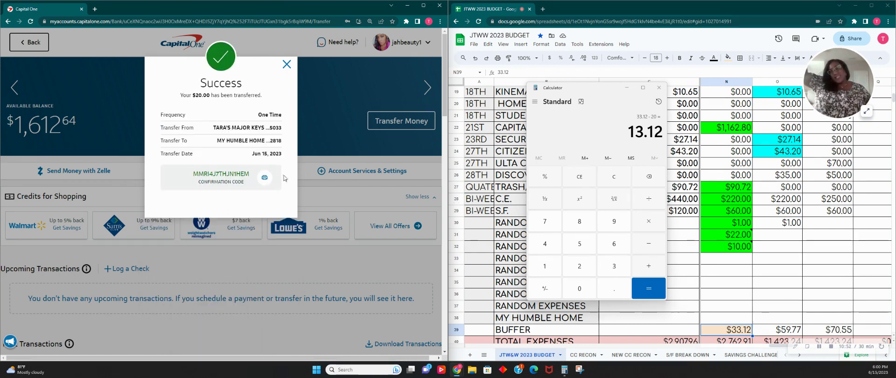
{"action": "left_click", "coordinate": [287, 66]}
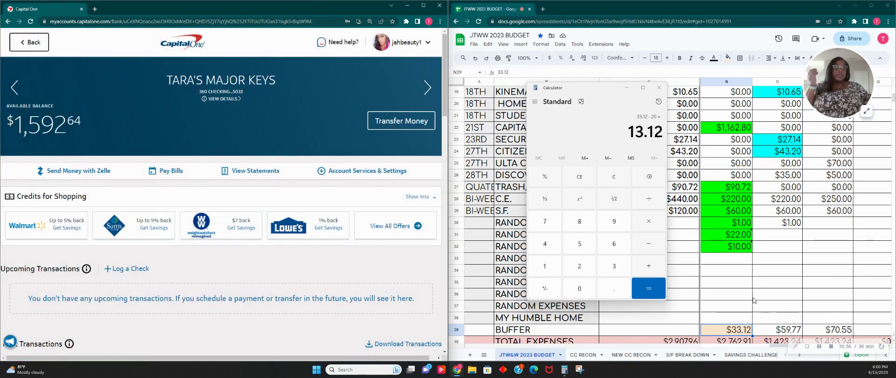
Step: Enter $20.00 for My Humble Home in N38, clear the stray N33 entry, and fill N38 green
{"action": "left_click", "coordinate": [745, 263]}
{"action": "type", "text": "20."}
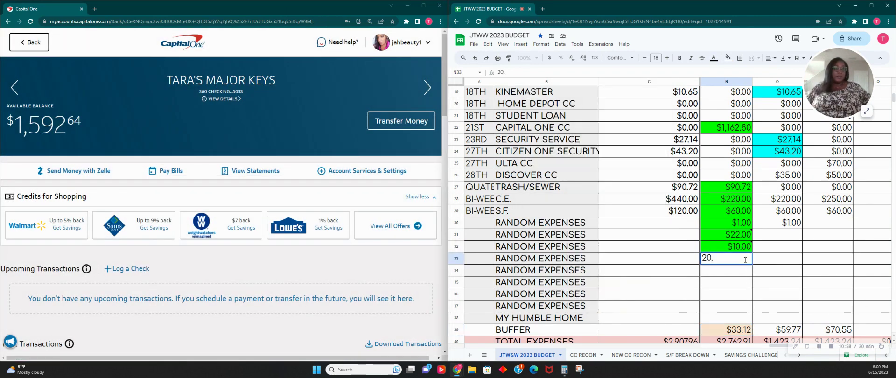
{"action": "left_click", "coordinate": [724, 322]}
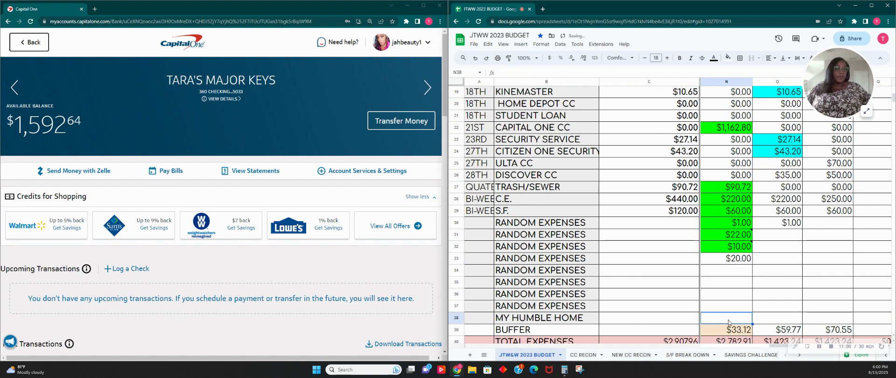
{"action": "type", "text": "20."}
{"action": "key", "text": "Tab"}
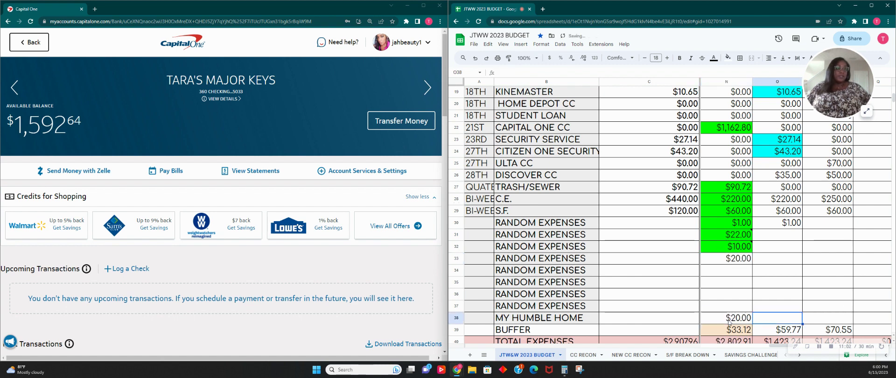
{"action": "left_click", "coordinate": [742, 260]}
{"action": "key", "text": "Delete"}
{"action": "left_click", "coordinate": [728, 318]}
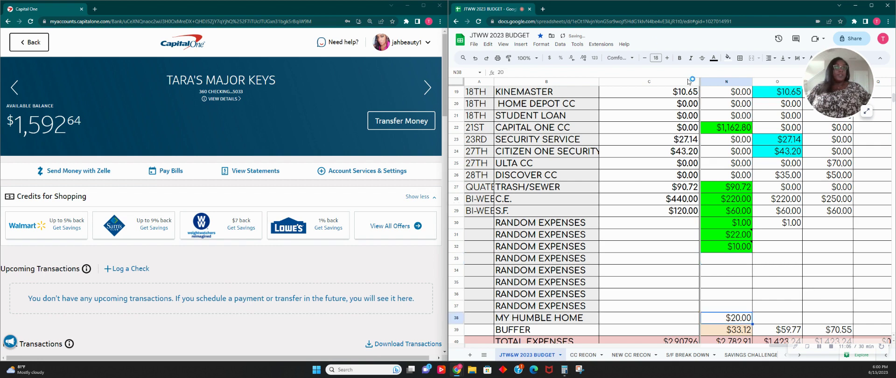
{"action": "left_click", "coordinate": [728, 57]}
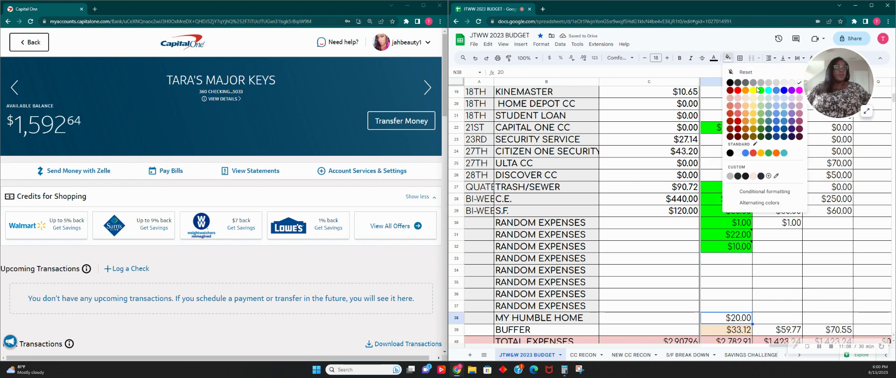
{"action": "left_click", "coordinate": [760, 91]}
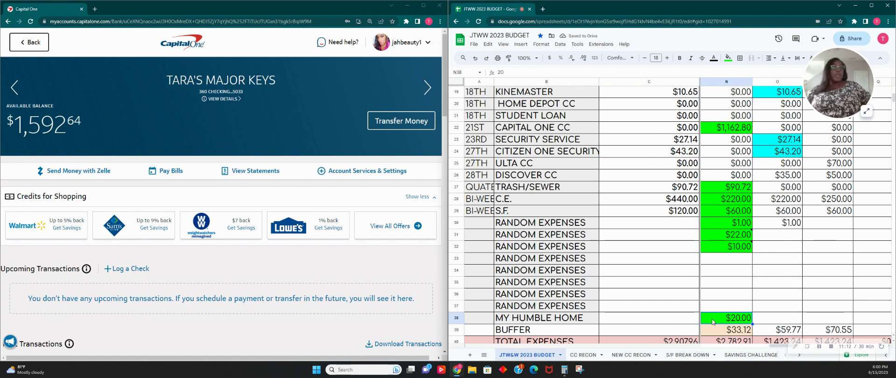
Step: Empty the $33.12 buffer in N39 and remove its peach fill
{"action": "left_click", "coordinate": [741, 332]}
{"action": "key", "text": "Delete"}
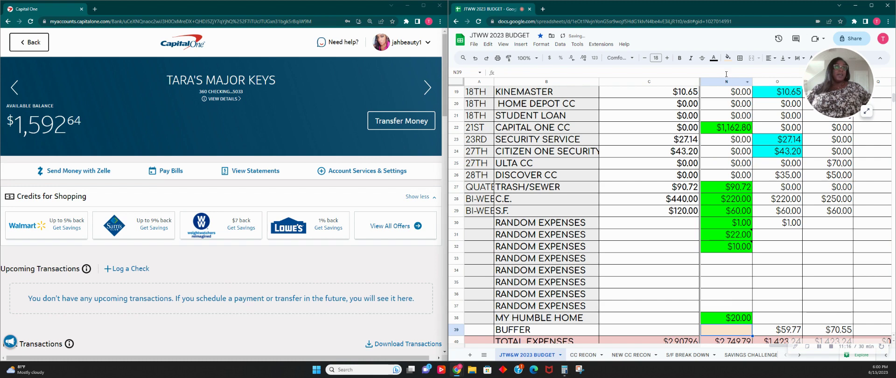
{"action": "left_click", "coordinate": [728, 58]}
{"action": "left_click", "coordinate": [739, 76]}
Step: Start another Capital One transfer from checking and open the destination account list
{"action": "scroll", "coordinate": [675, 154], "scroll_direction": "down", "scroll_amount": 3}
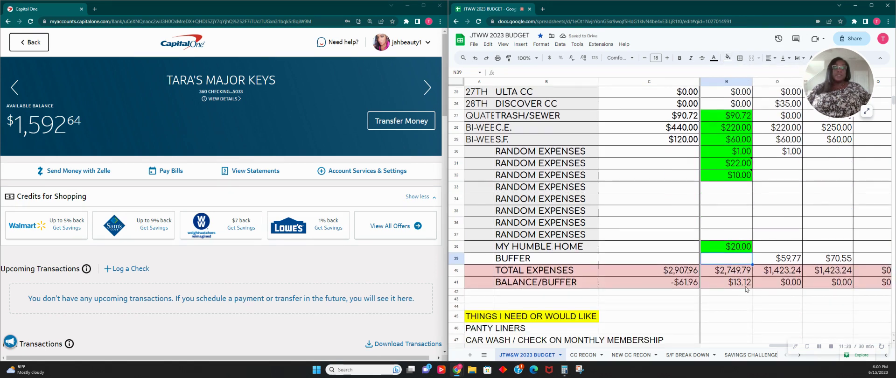
{"action": "left_click", "coordinate": [403, 122]}
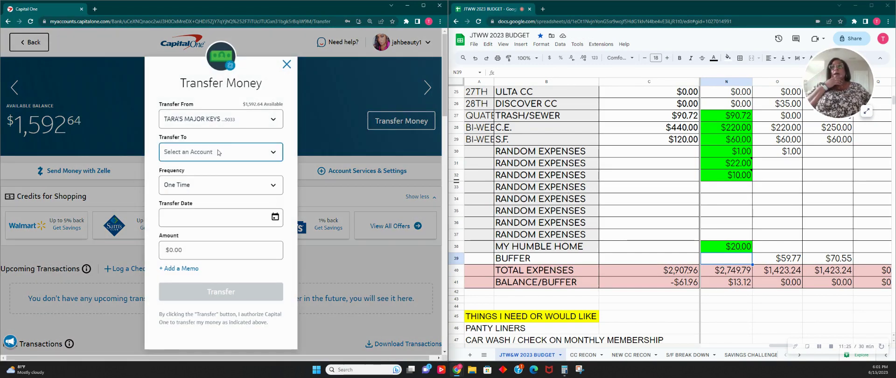
{"action": "left_click", "coordinate": [223, 153]}
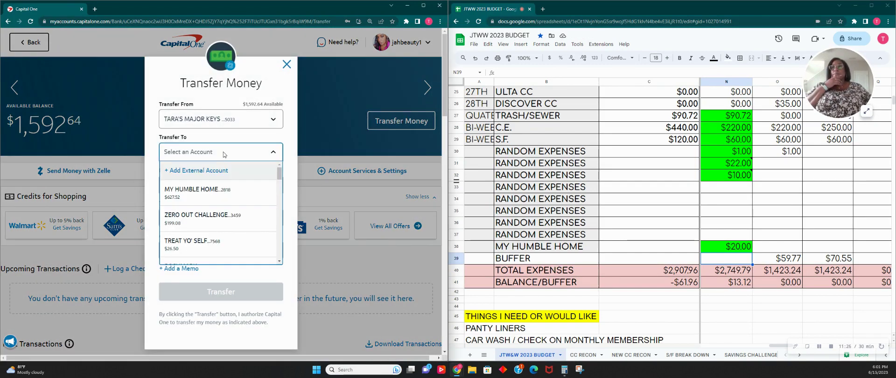
Step: Choose EMERGENCY FUND as the destination account and enter $13.12
{"action": "scroll", "coordinate": [219, 193], "scroll_direction": "down", "scroll_amount": 3}
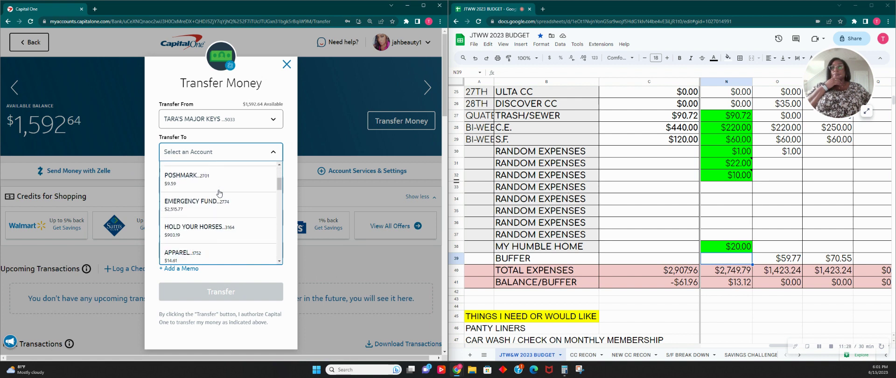
{"action": "scroll", "coordinate": [220, 193], "scroll_direction": "down", "scroll_amount": 1}
{"action": "left_click", "coordinate": [220, 192]}
{"action": "left_click", "coordinate": [204, 254]}
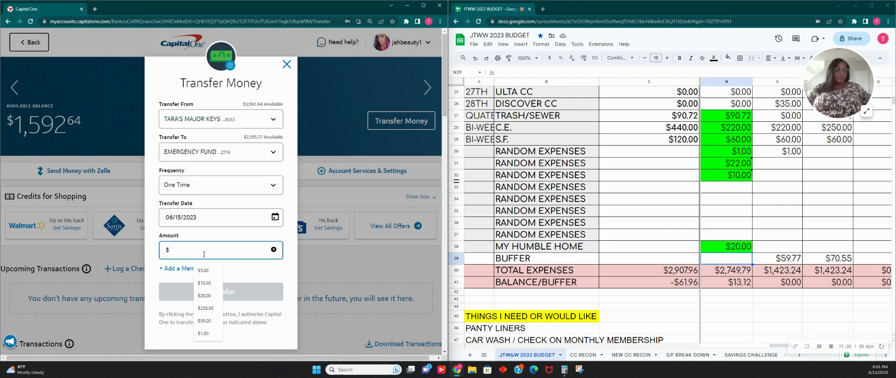
{"action": "type", "text": "13.12"}
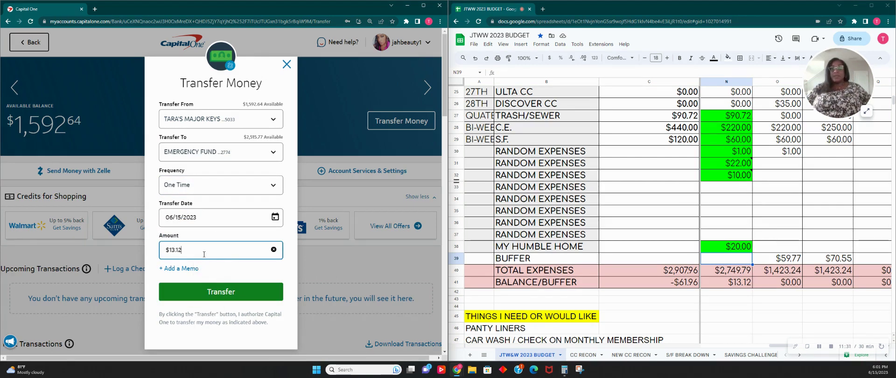
Step: Add the memo EF, submit the $13.12 transfer and dismiss the confirmation
{"action": "left_click", "coordinate": [179, 268]}
{"action": "left_click", "coordinate": [181, 282]}
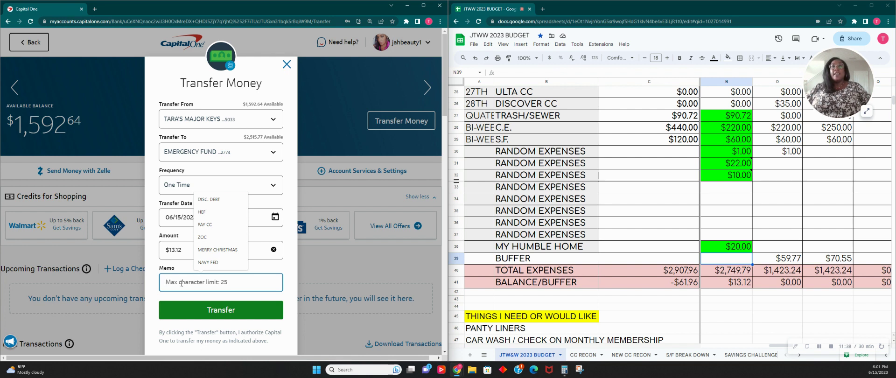
{"action": "key", "text": "Escape"}
{"action": "type", "text": "EF"}
{"action": "left_click", "coordinate": [217, 310]}
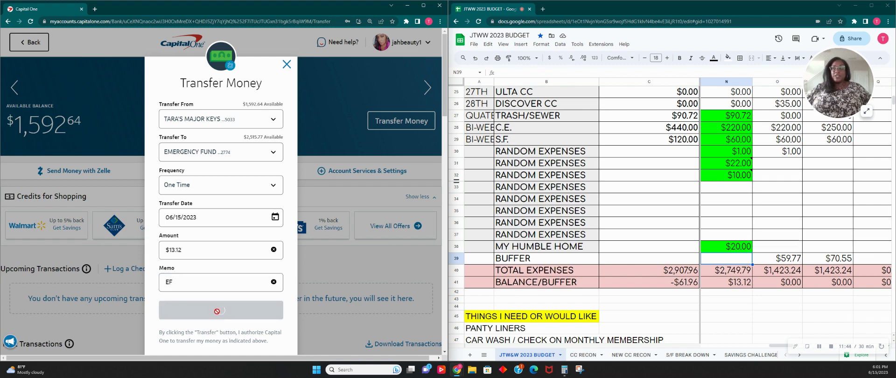
{"action": "left_click", "coordinate": [287, 64]}
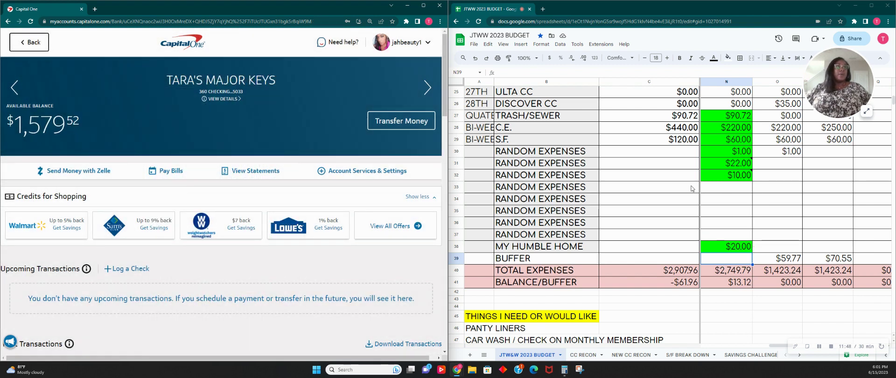
{"action": "left_click", "coordinate": [730, 188]}
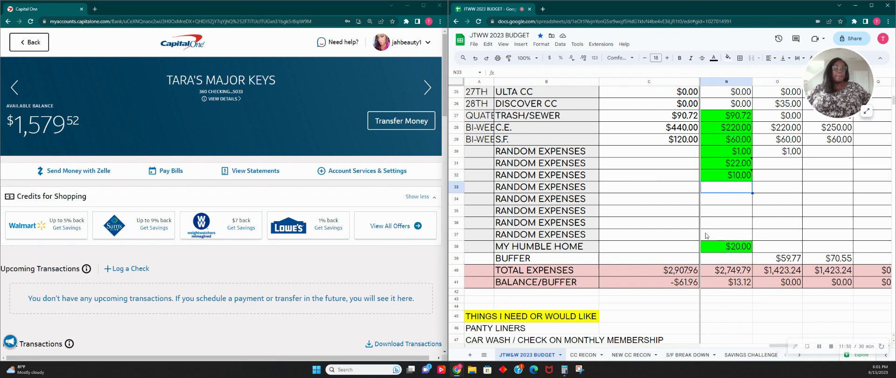
{"action": "left_click", "coordinate": [530, 233]}
{"action": "type", "text": "E"}
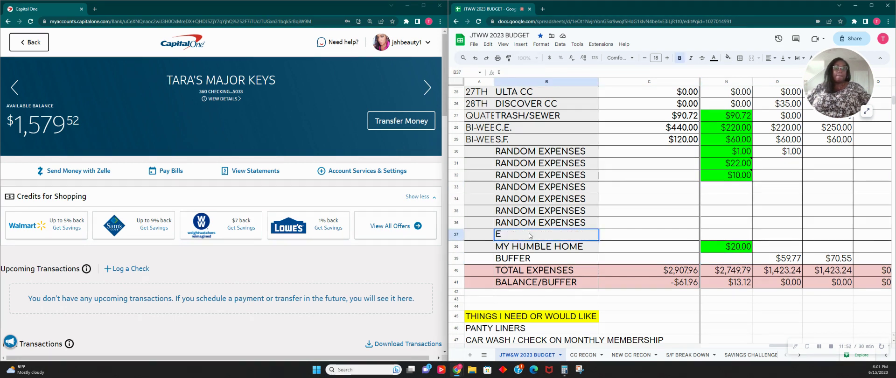
{"action": "type", "text": "MERGENCY FUND"}
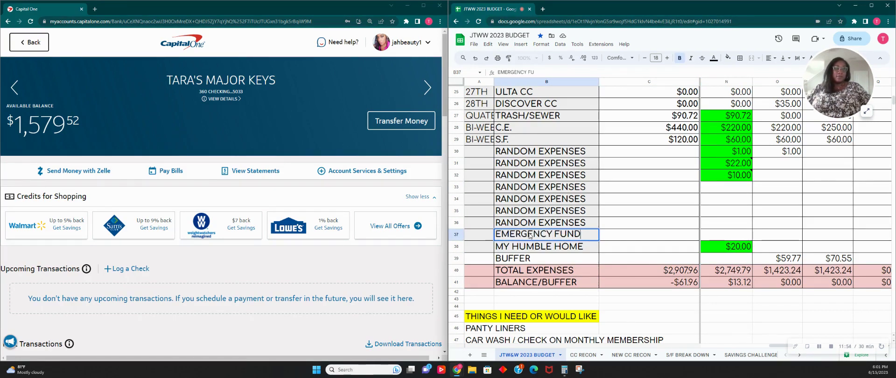
{"action": "key", "text": "Tab"}
{"action": "key", "text": "Tab"}
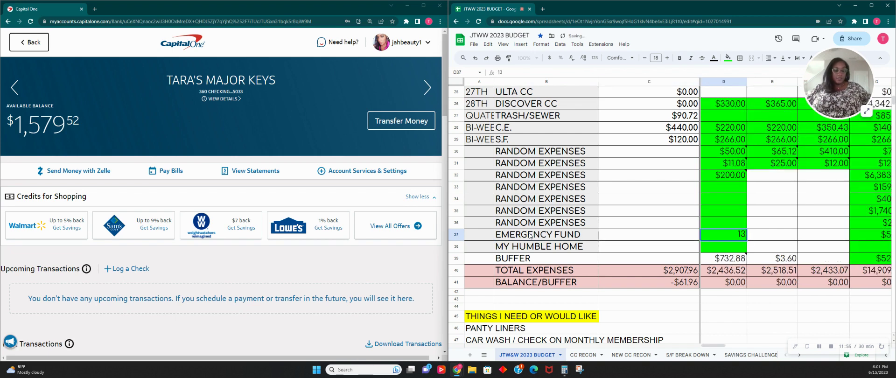
{"action": "key", "text": "Tab"}
{"action": "key", "text": "Tab"}
{"action": "key", "text": "Tab"}
{"action": "key", "text": "Tab"}
{"action": "key", "text": "Tab"}
{"action": "key", "text": "Tab"}
{"action": "key", "text": "Tab"}
{"action": "key", "text": "Tab"}
{"action": "key", "text": "Tab"}
{"action": "key", "text": "Tab"}
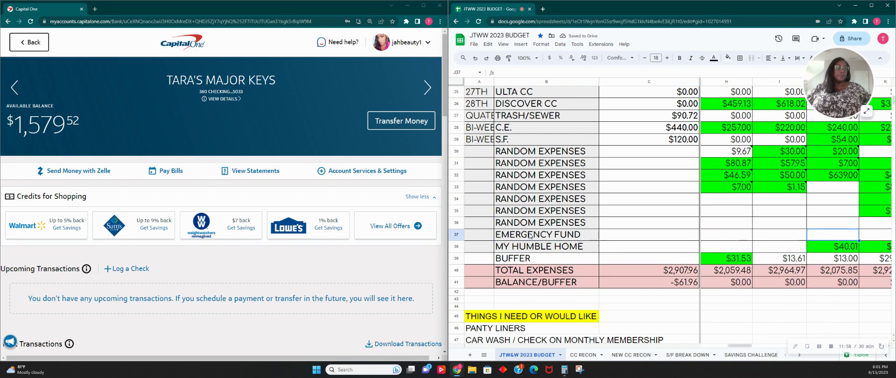
{"action": "key", "text": "Tab"}
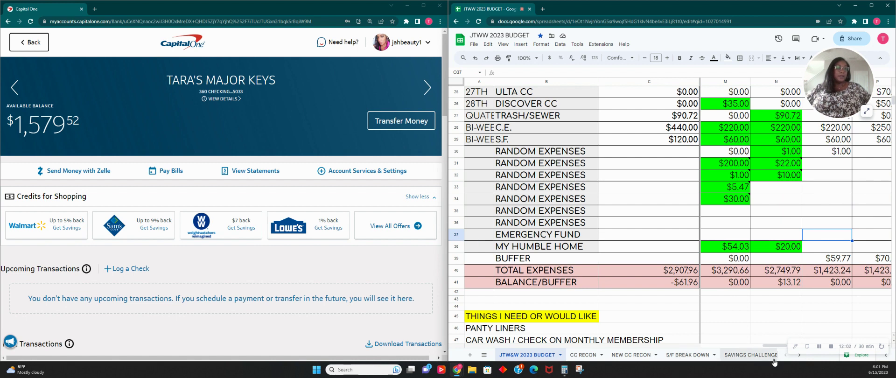
{"action": "left_click", "coordinate": [785, 344]}
{"action": "left_click_drag", "start_coordinate": [785, 346], "coordinate": [755, 346]}
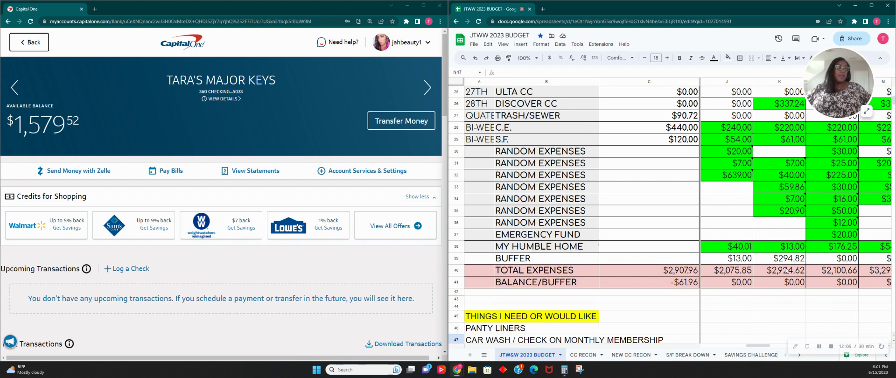
{"action": "scroll", "coordinate": [786, 270], "scroll_direction": "up", "scroll_amount": 6}
{"action": "scroll", "coordinate": [776, 268], "scroll_direction": "down", "scroll_amount": 2}
{"action": "scroll", "coordinate": [776, 268], "scroll_direction": "up", "scroll_amount": 2}
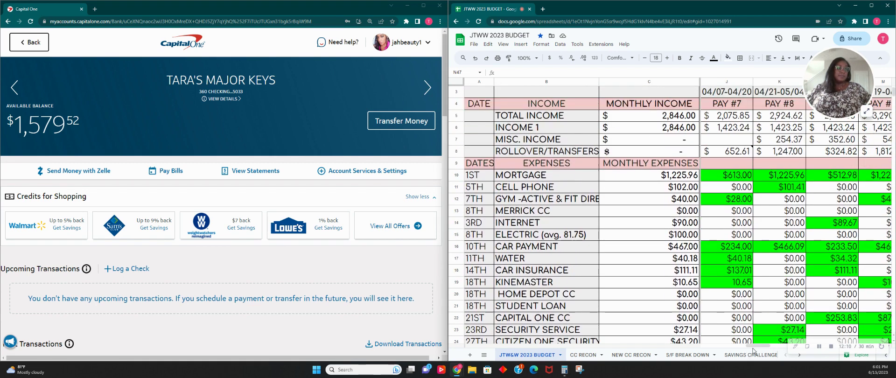
{"action": "left_click_drag", "start_coordinate": [757, 349], "coordinate": [777, 348]}
{"action": "scroll", "coordinate": [771, 316], "scroll_direction": "down", "scroll_amount": 5}
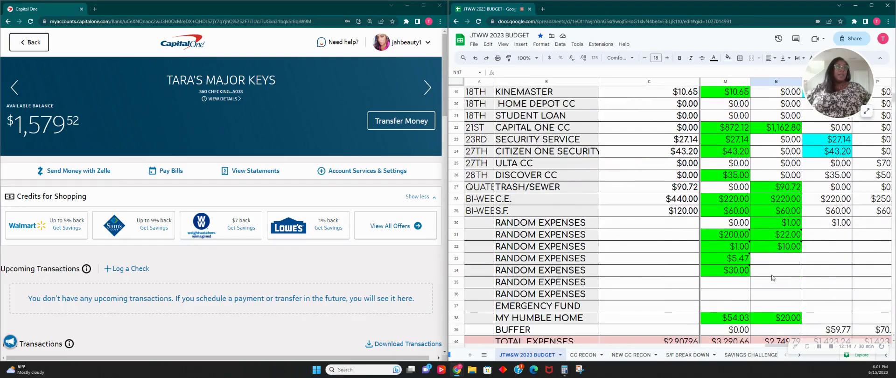
{"action": "left_click", "coordinate": [775, 309]}
Step: Enter 13.12 as the Emergency Fund amount in N37 and check the balance reads $0.00
{"action": "type", "text": "13.12"}
{"action": "key", "text": "Tab"}
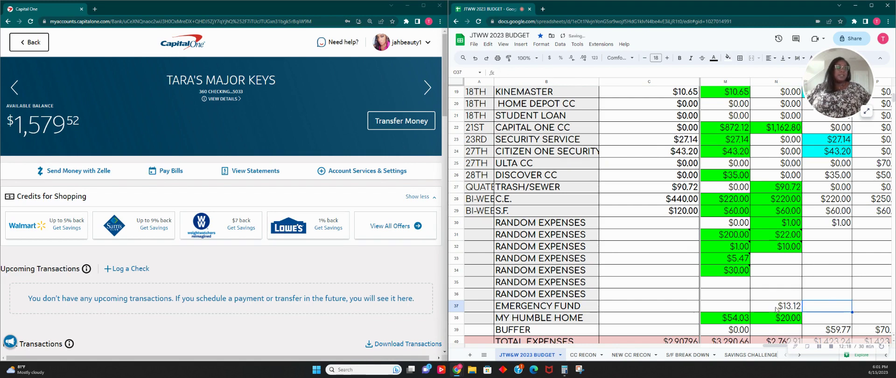
{"action": "scroll", "coordinate": [784, 308], "scroll_direction": "down", "scroll_amount": 2}
{"action": "left_click", "coordinate": [791, 308]}
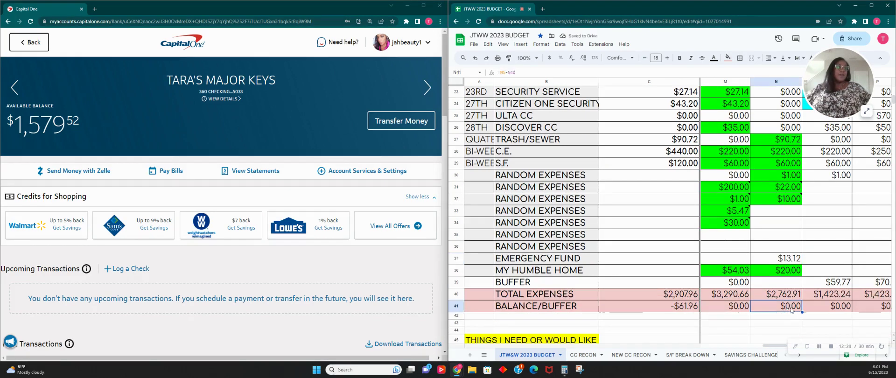
Step: Shade the $13.12 Emergency Fund cell bright green
{"action": "left_click", "coordinate": [775, 246]}
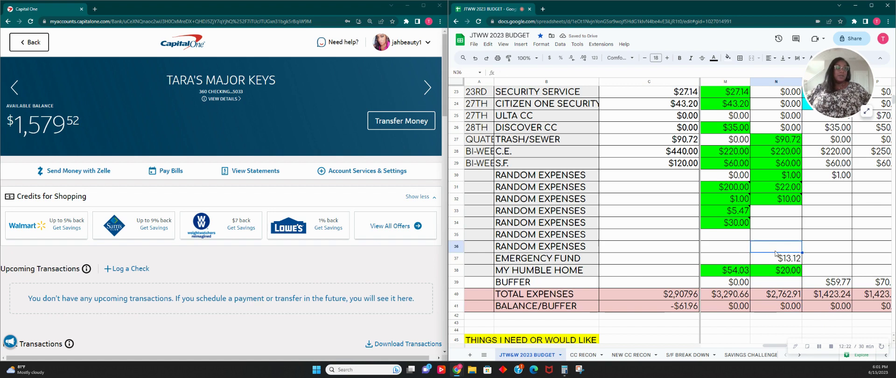
{"action": "left_click", "coordinate": [777, 258]}
{"action": "left_click", "coordinate": [727, 56]}
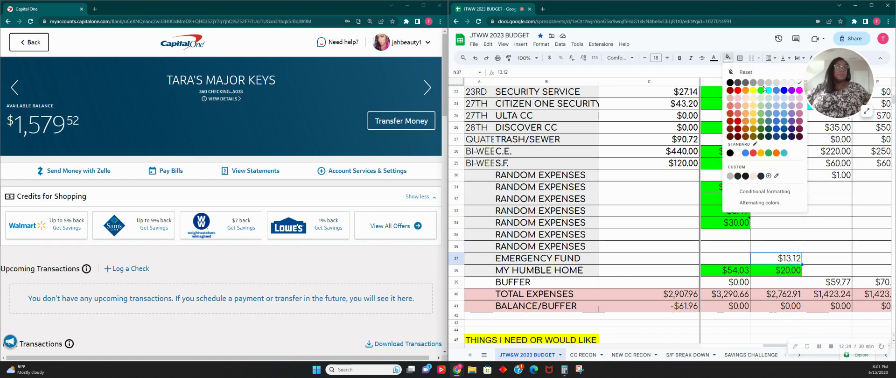
{"action": "left_click", "coordinate": [764, 96]}
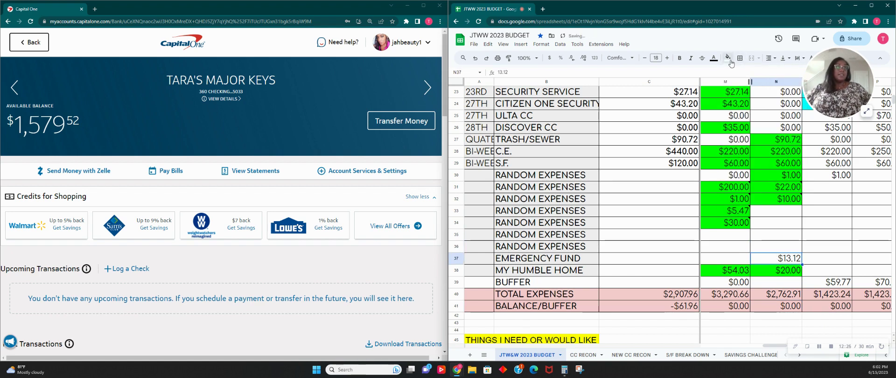
{"action": "left_click", "coordinate": [728, 57]}
{"action": "left_click", "coordinate": [759, 91]}
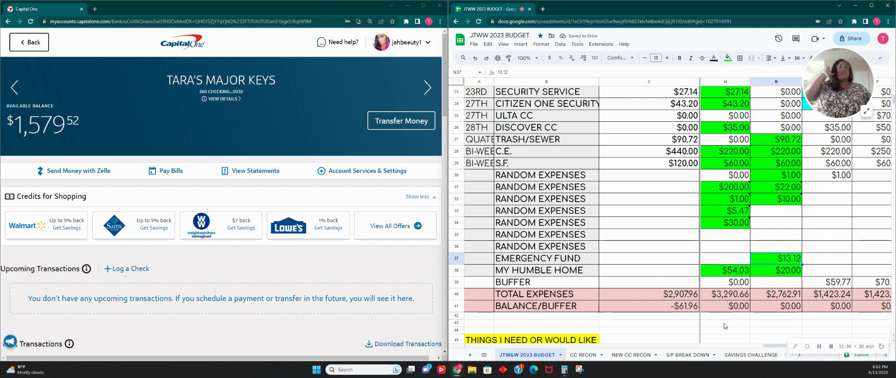
{"action": "left_click", "coordinate": [780, 316]}
{"action": "scroll", "coordinate": [781, 292], "scroll_direction": "up", "scroll_amount": 8}
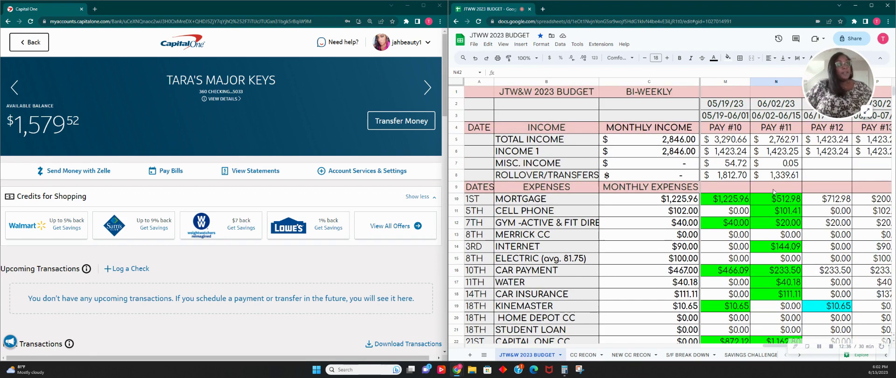
{"action": "left_click", "coordinate": [869, 113]}
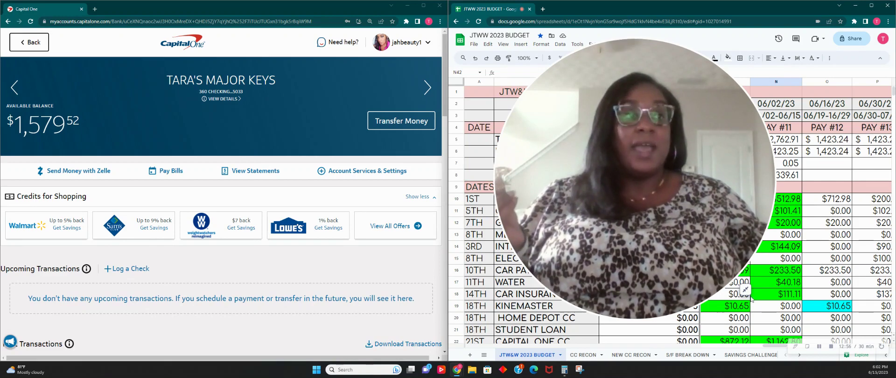
{"action": "left_click", "coordinate": [745, 290]}
{"action": "scroll", "coordinate": [651, 267], "scroll_direction": "down", "scroll_amount": 5}
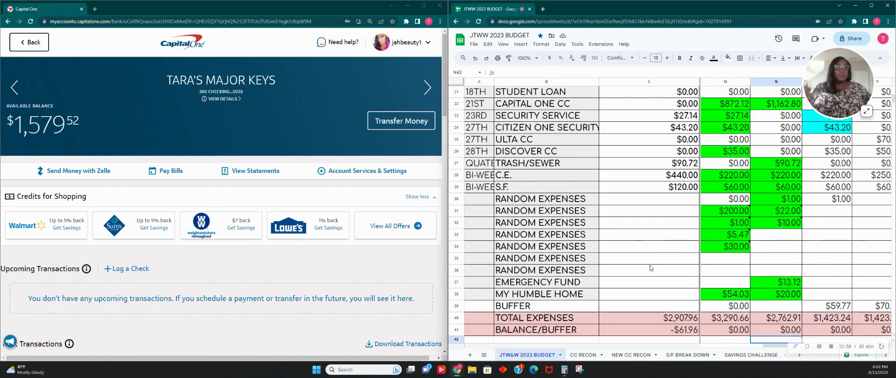
{"action": "scroll", "coordinate": [651, 268], "scroll_direction": "down", "scroll_amount": 5}
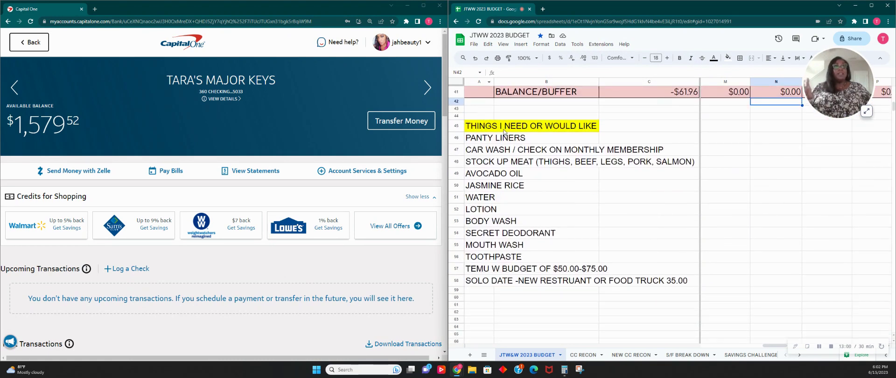
{"action": "left_click", "coordinate": [495, 130]}
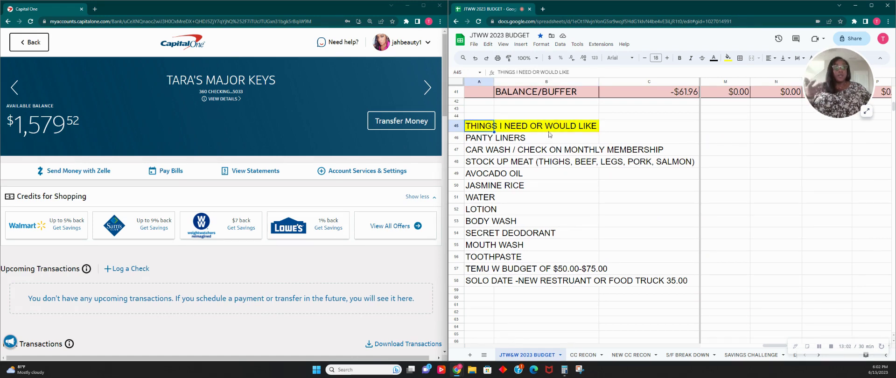
{"action": "left_click", "coordinate": [499, 141]}
{"action": "left_click", "coordinate": [476, 143]}
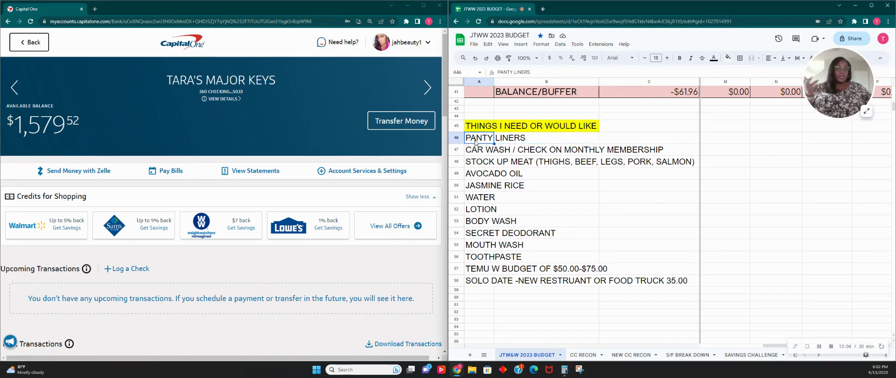
{"action": "left_click", "coordinate": [479, 154]}
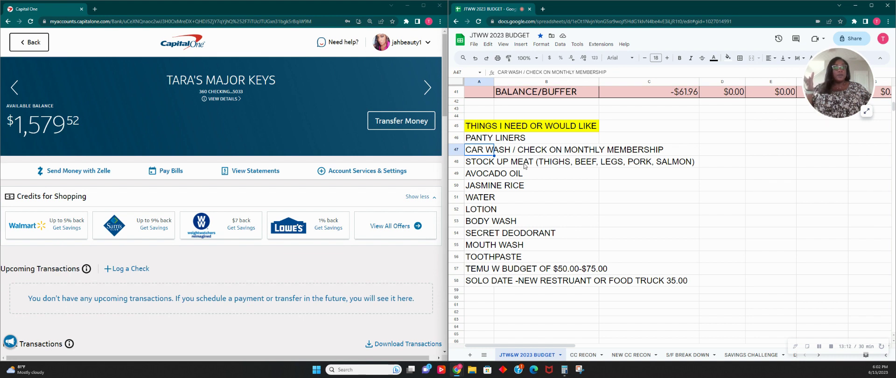
{"action": "left_click", "coordinate": [508, 164]}
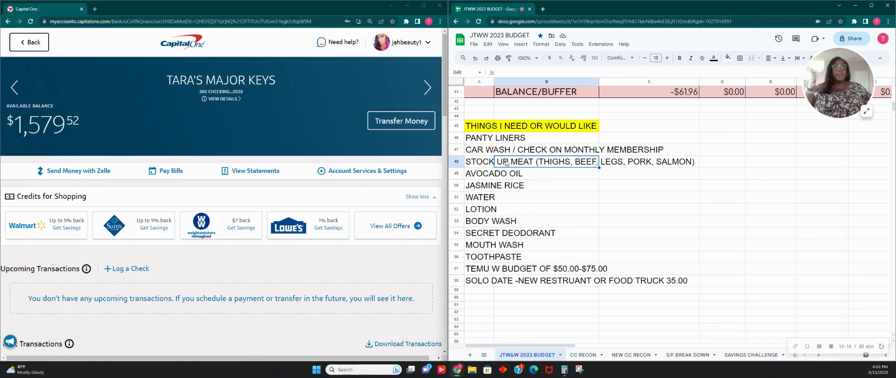
{"action": "left_click", "coordinate": [483, 174]}
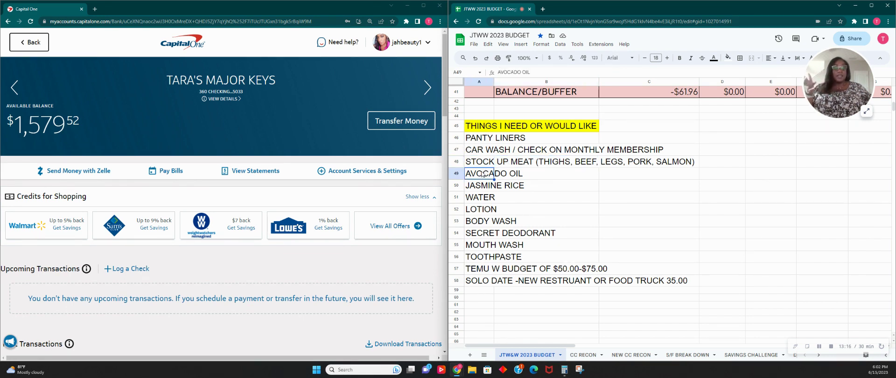
{"action": "left_click", "coordinate": [486, 186]}
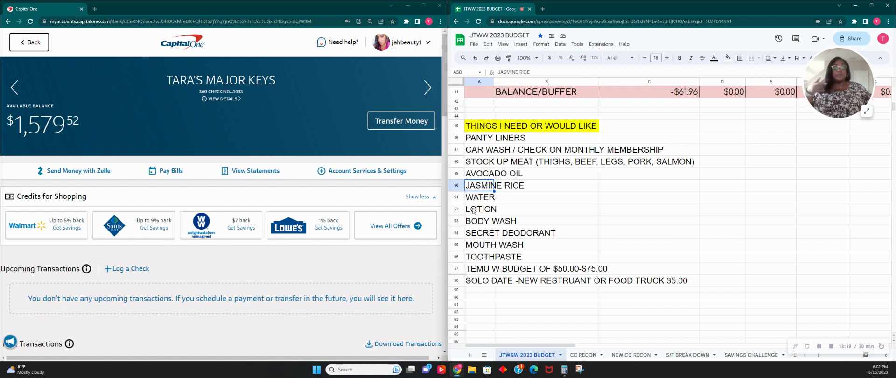
{"action": "left_click", "coordinate": [480, 200]}
{"action": "left_click", "coordinate": [475, 222]}
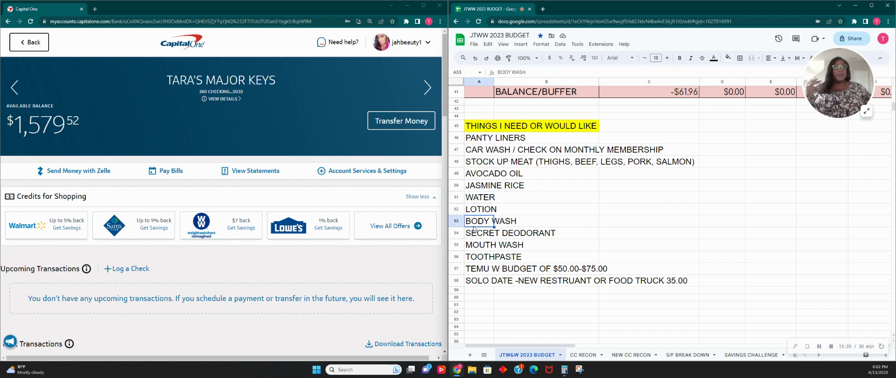
{"action": "left_click", "coordinate": [483, 237]}
{"action": "left_click", "coordinate": [478, 248]}
{"action": "left_click", "coordinate": [478, 258]}
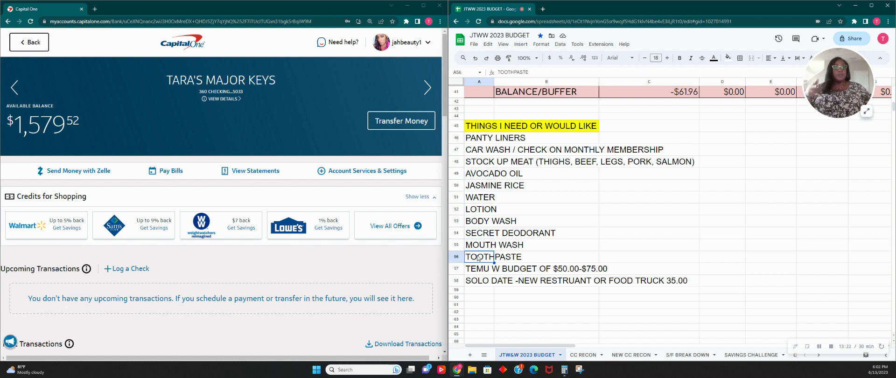
{"action": "left_click", "coordinate": [484, 270]}
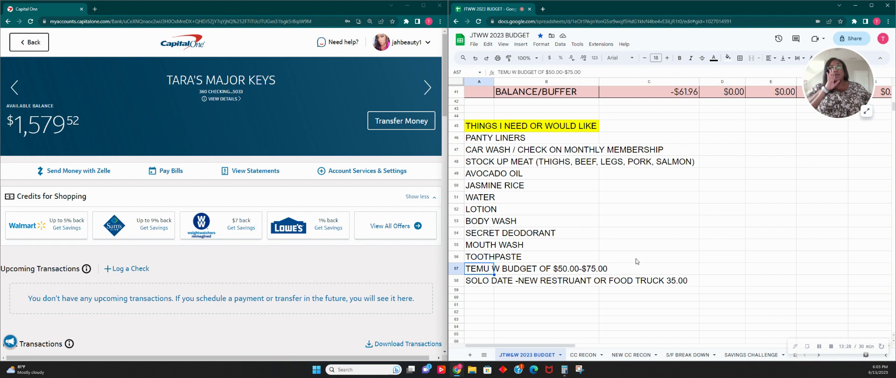
{"action": "left_click", "coordinate": [480, 280]}
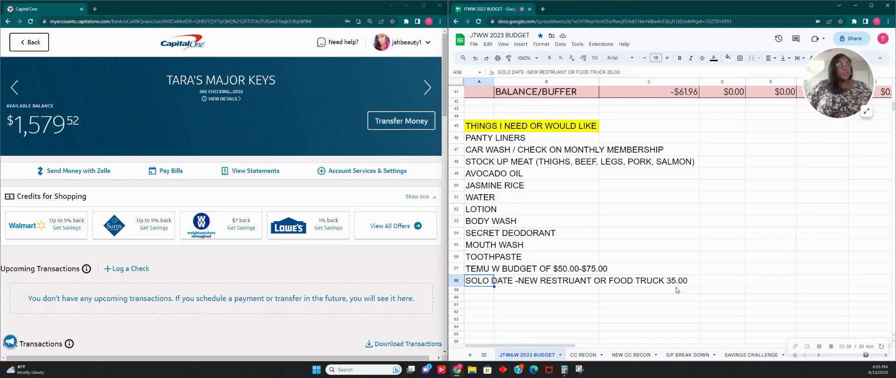
{"action": "scroll", "coordinate": [679, 288], "scroll_direction": "up", "scroll_amount": 1}
{"action": "scroll", "coordinate": [680, 288], "scroll_direction": "up", "scroll_amount": 10}
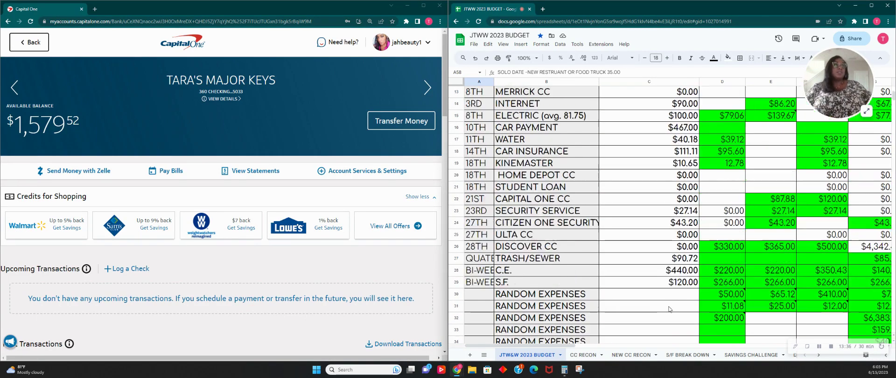
{"action": "left_click", "coordinate": [866, 112]}
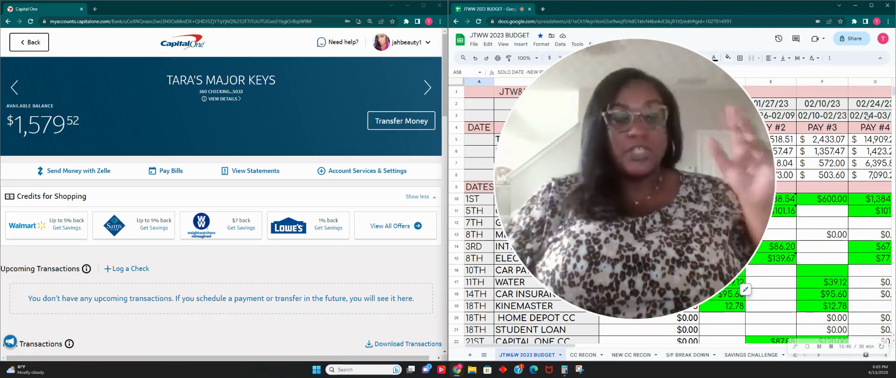